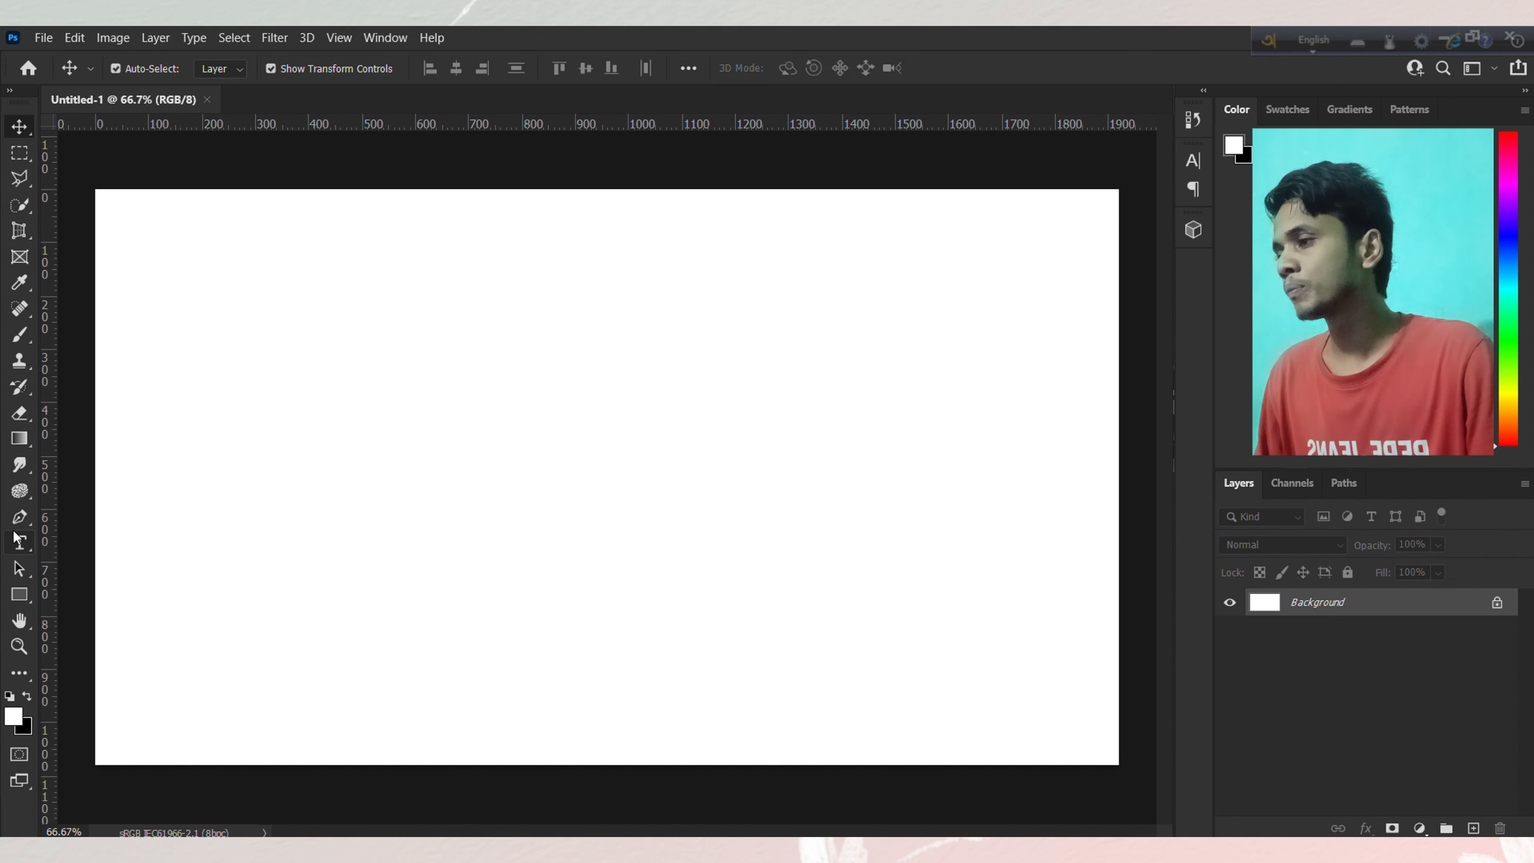
Step: Add a new layer and set the Pen tool to Shape mode
left_click(18, 519)
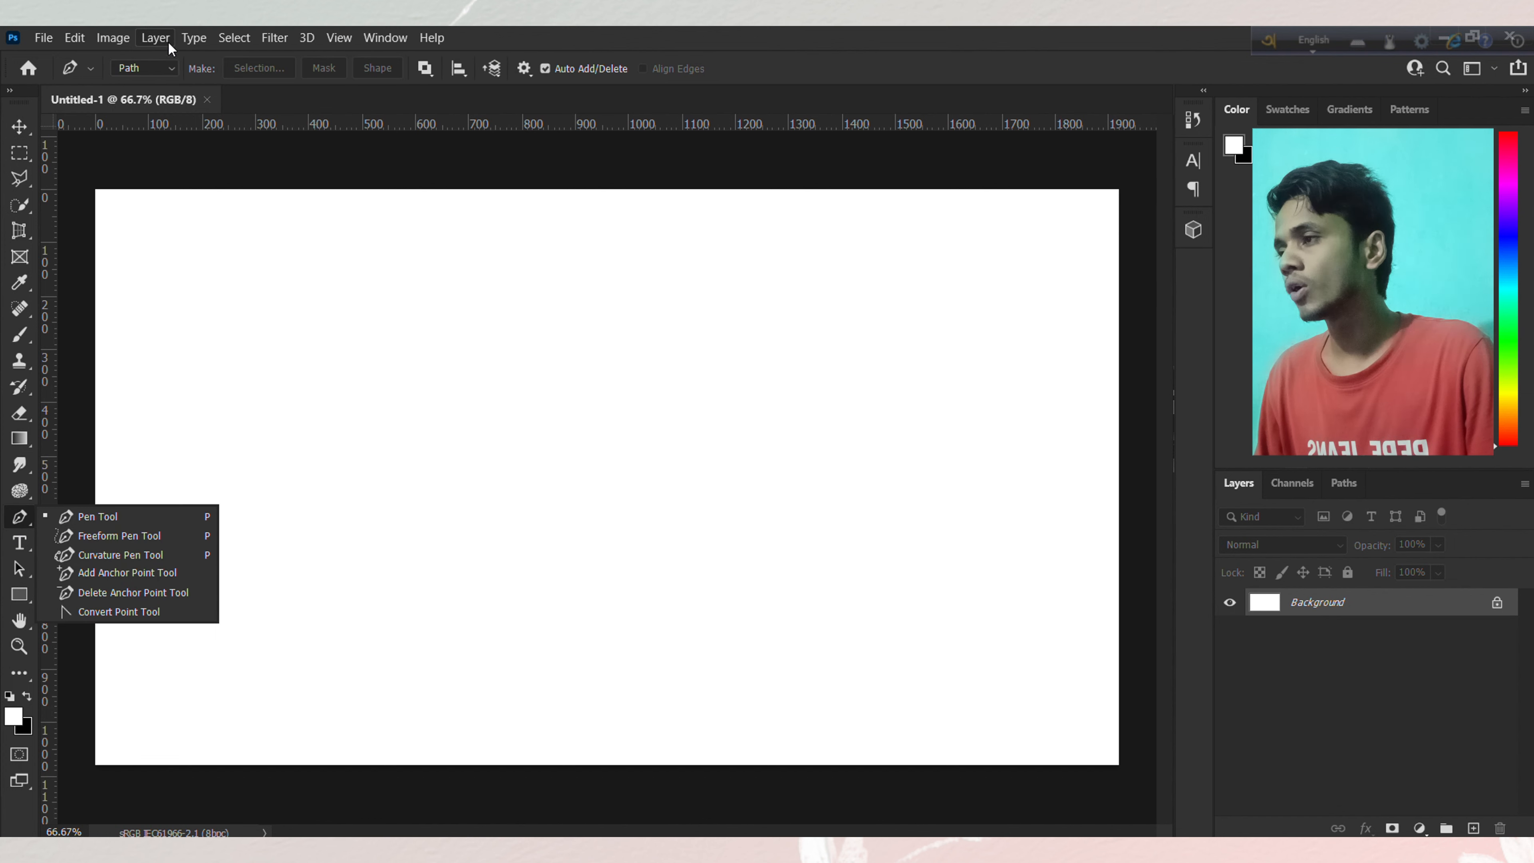
left_click(156, 70)
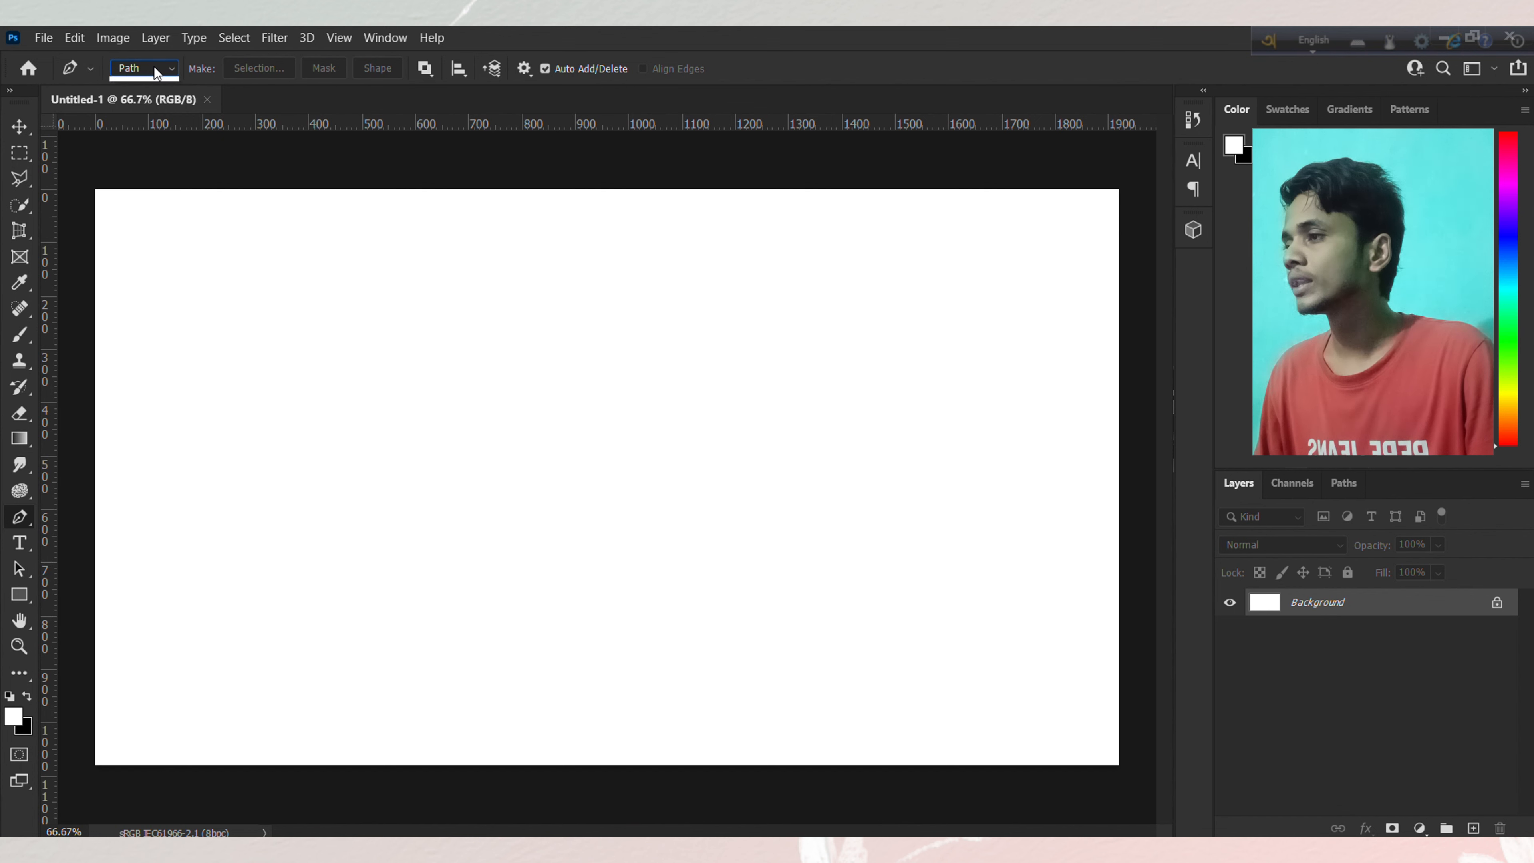
left_click(140, 86)
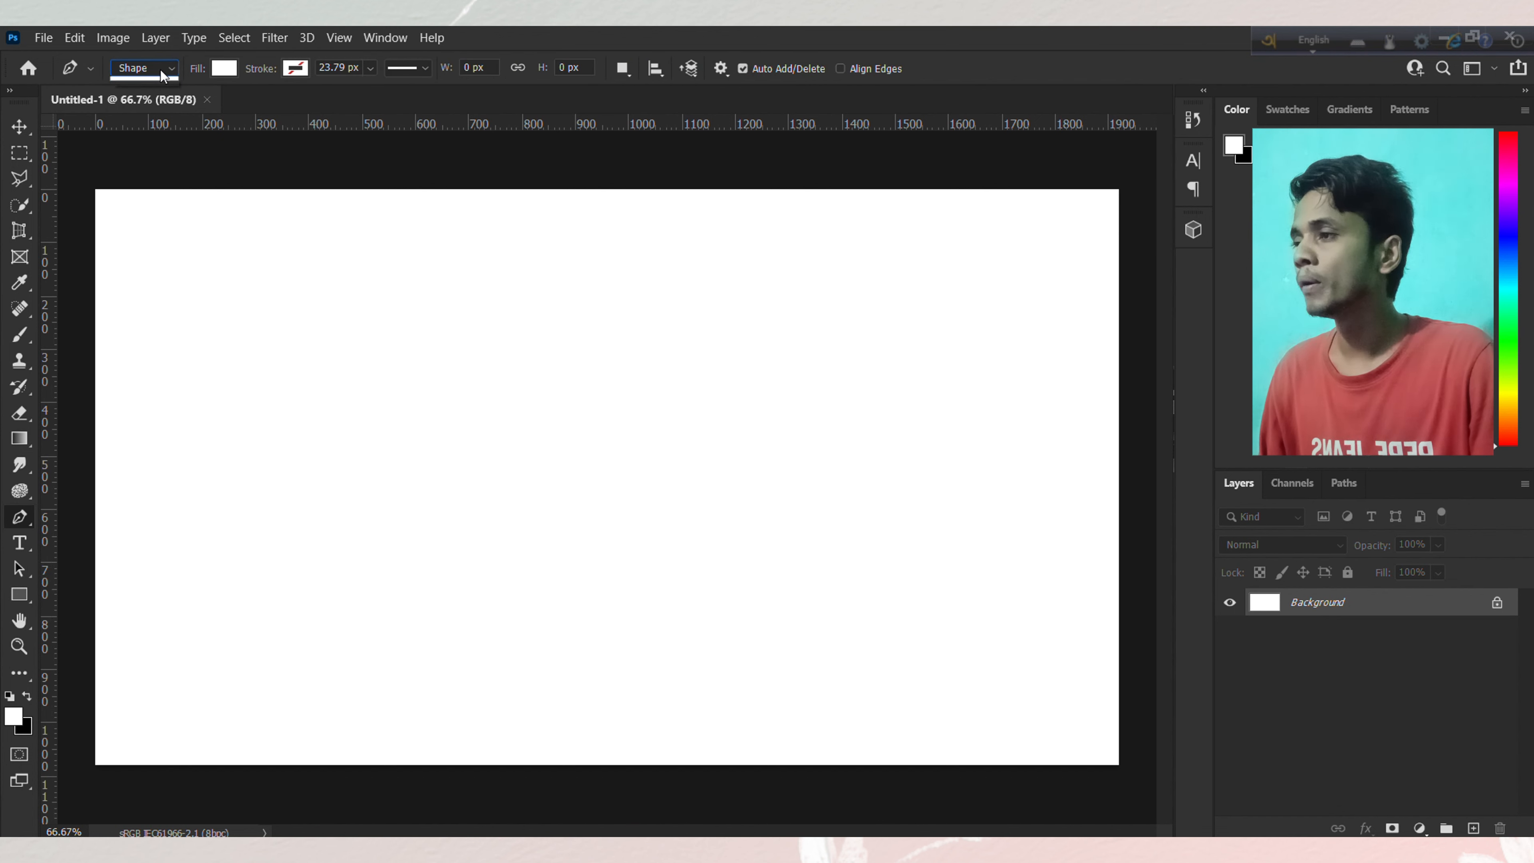
left_click(160, 69)
left_click(154, 101)
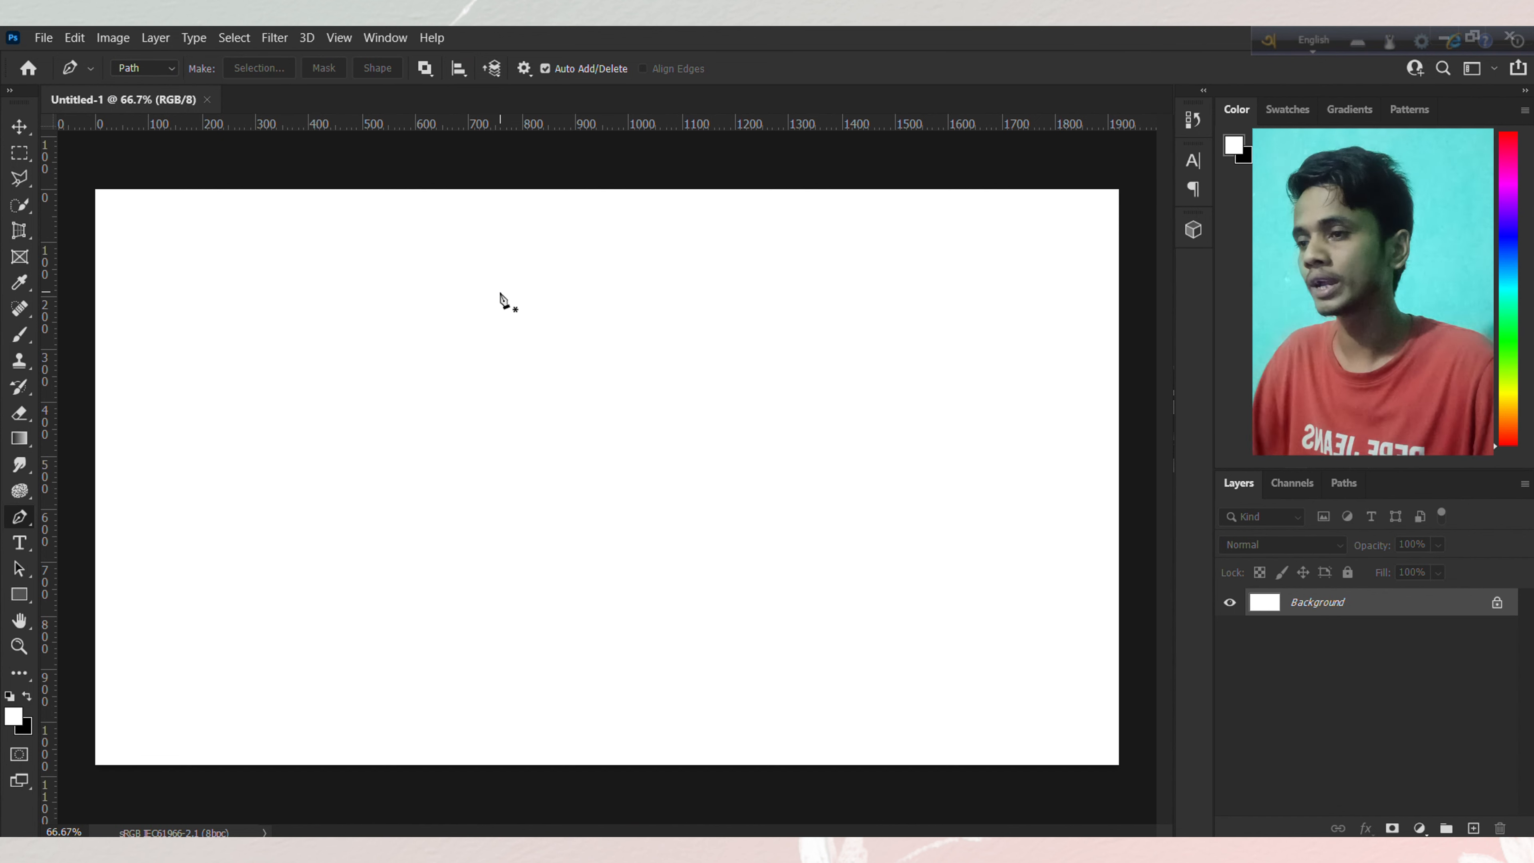
key("ctrl+shift+alt+n")
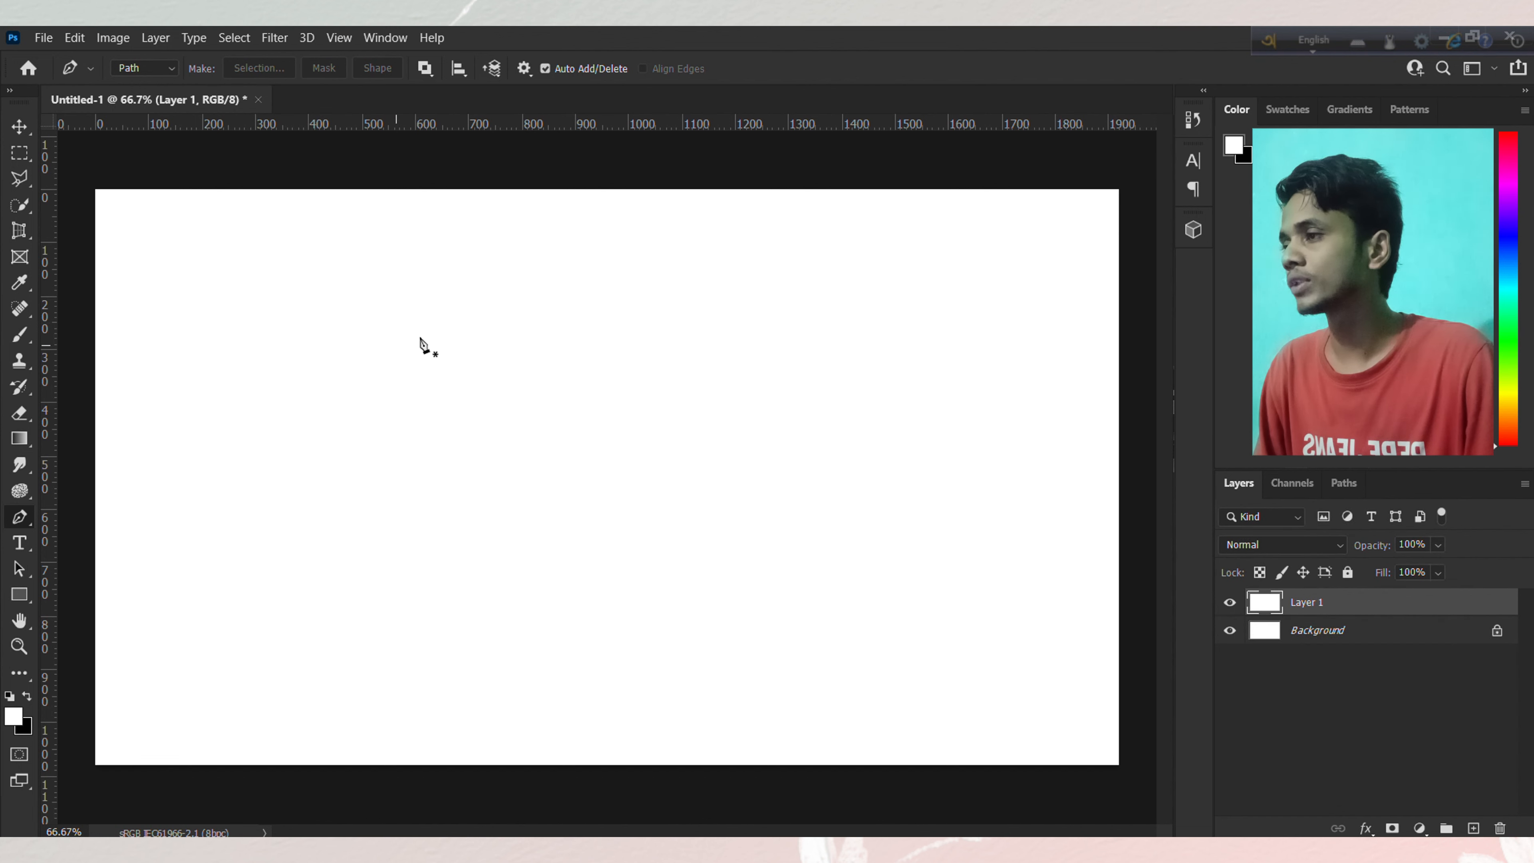
left_click(174, 72)
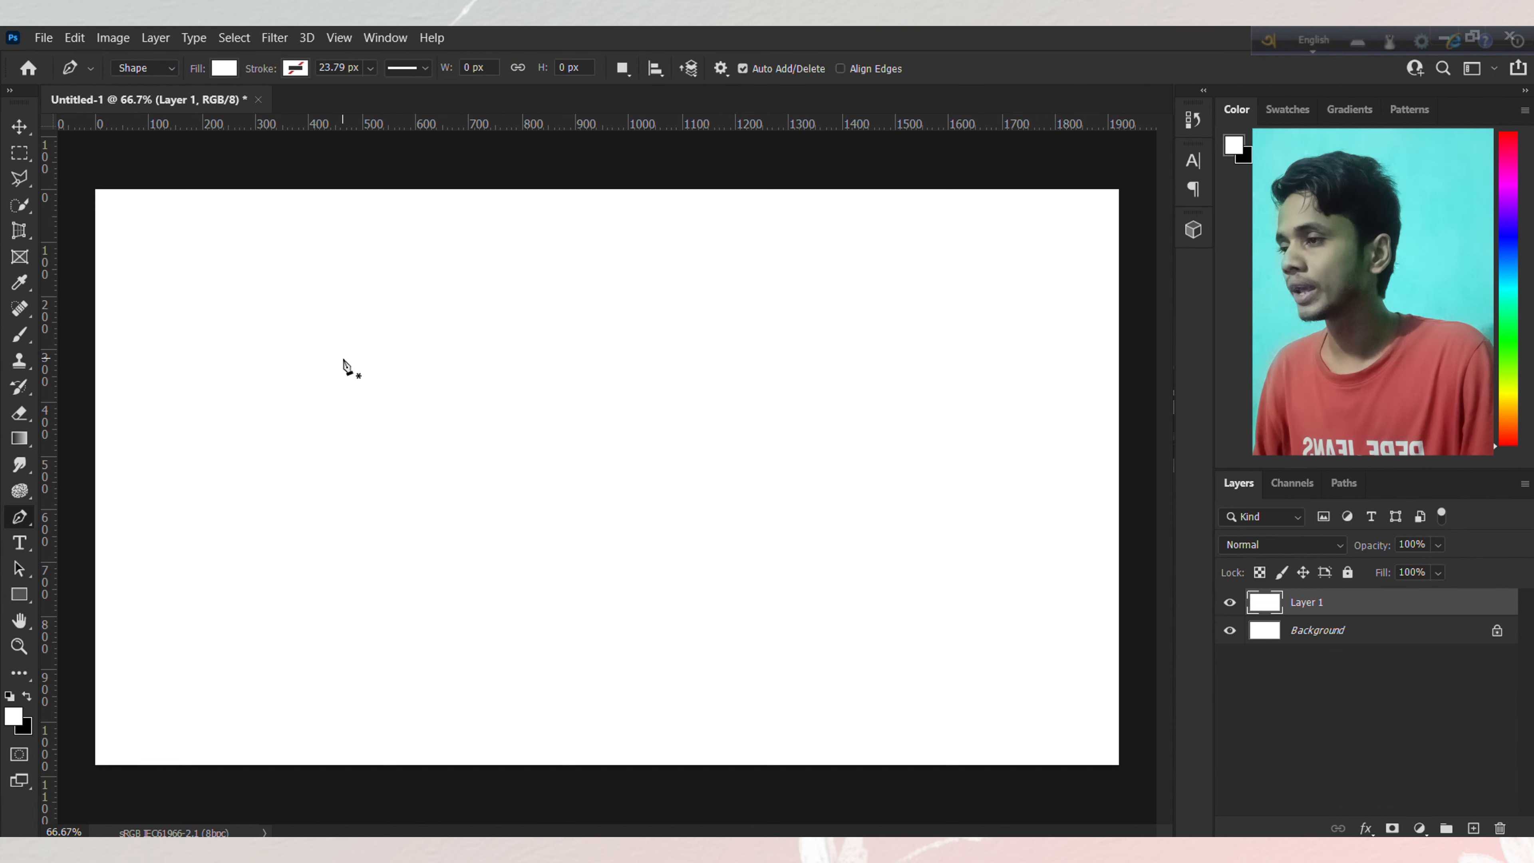
Step: Draw a curved arch-like shape about 461 px wide and 388 px high on the left half of the canvas with the Pen tool
left_click_drag(344, 359, 554, 405)
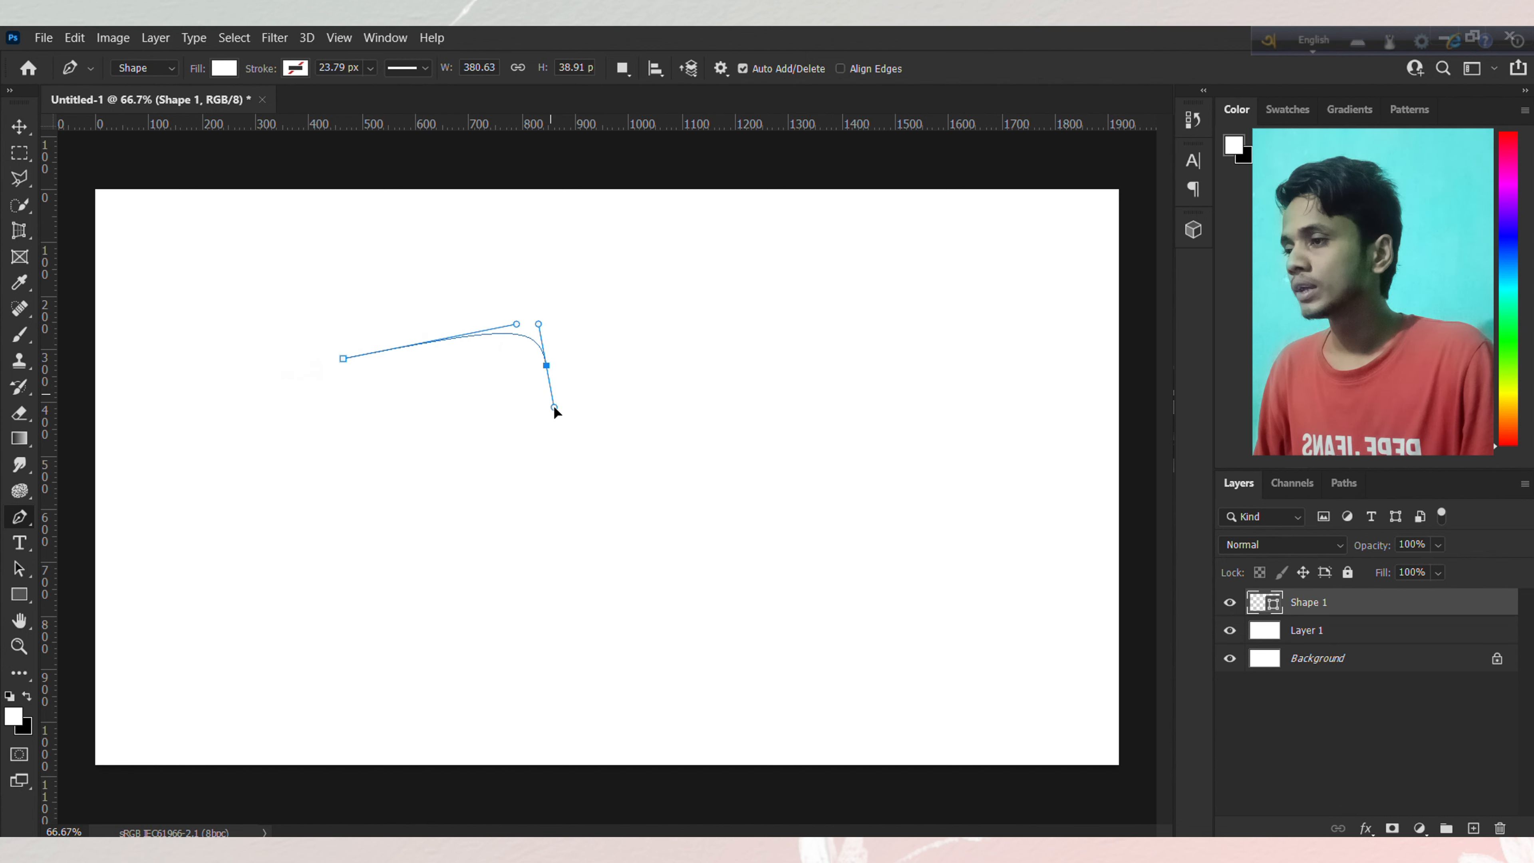
left_click_drag(563, 482, 471, 461)
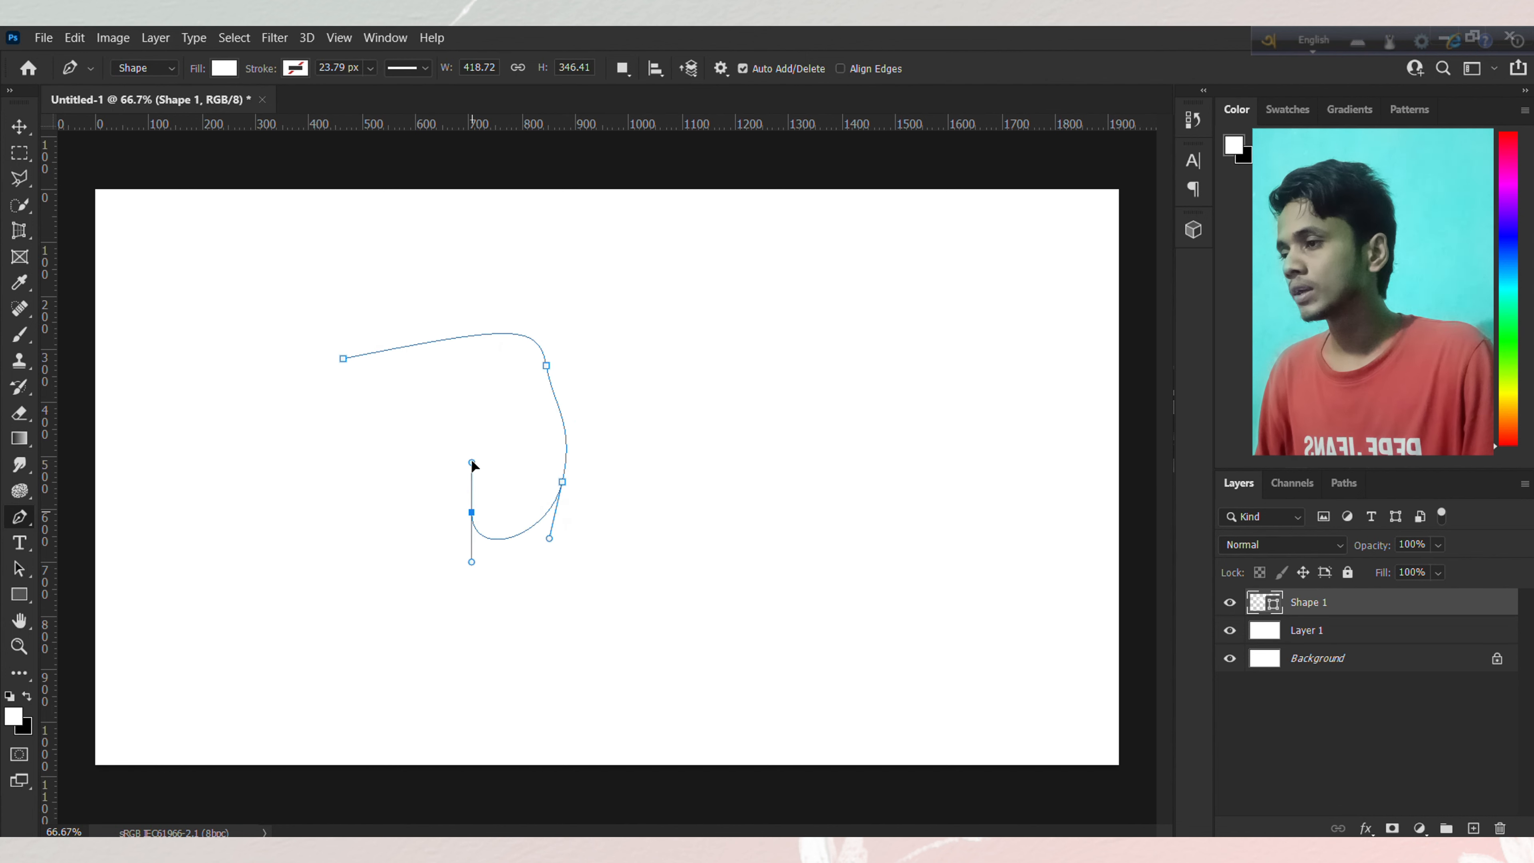
left_click(472, 461)
left_click_drag(463, 406, 329, 471)
left_click_drag(329, 407, 348, 395)
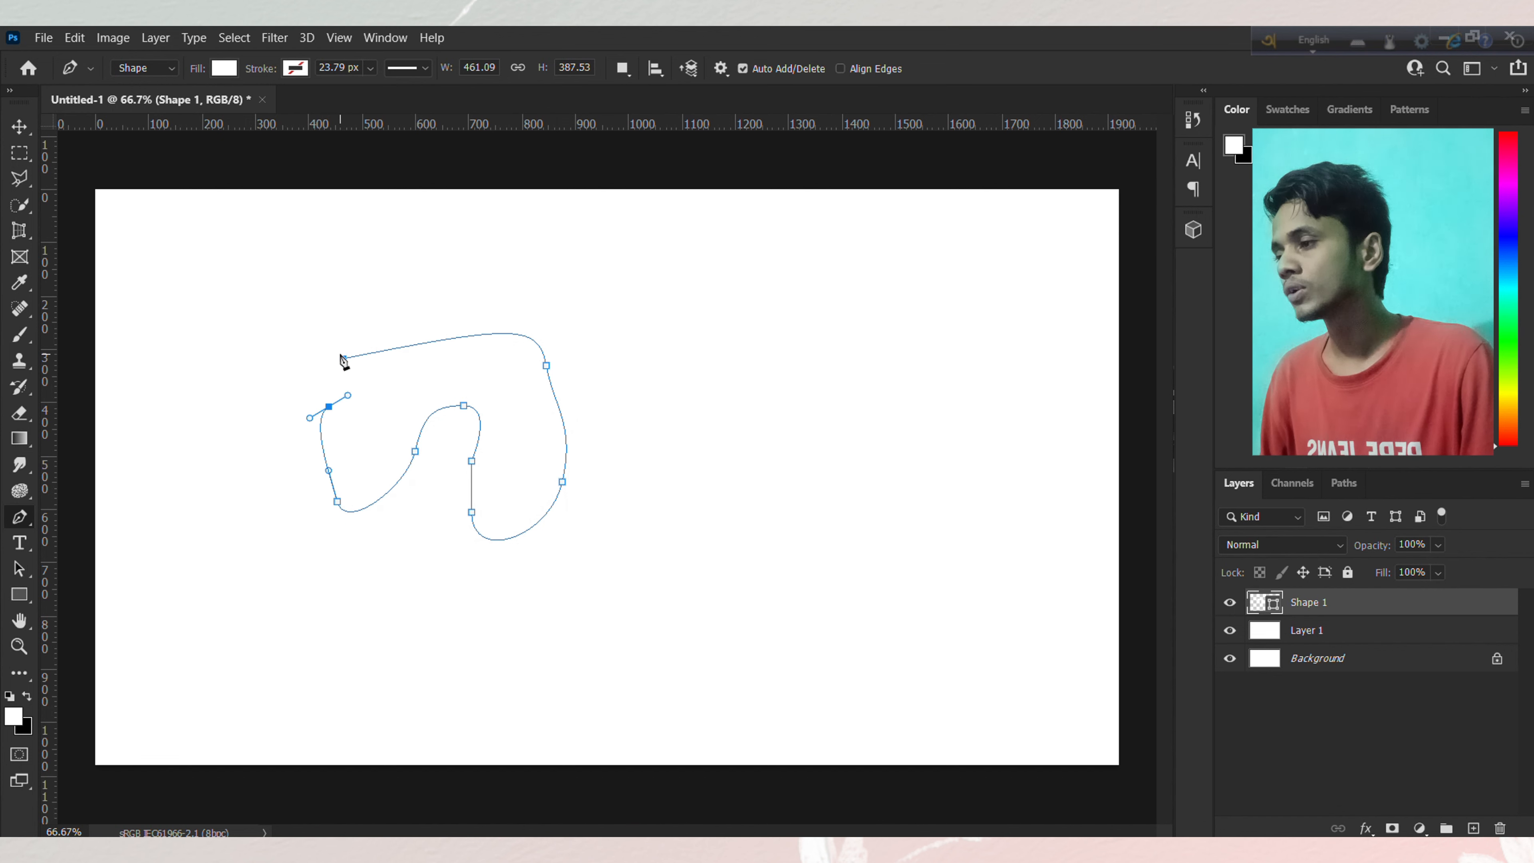
left_click(341, 357)
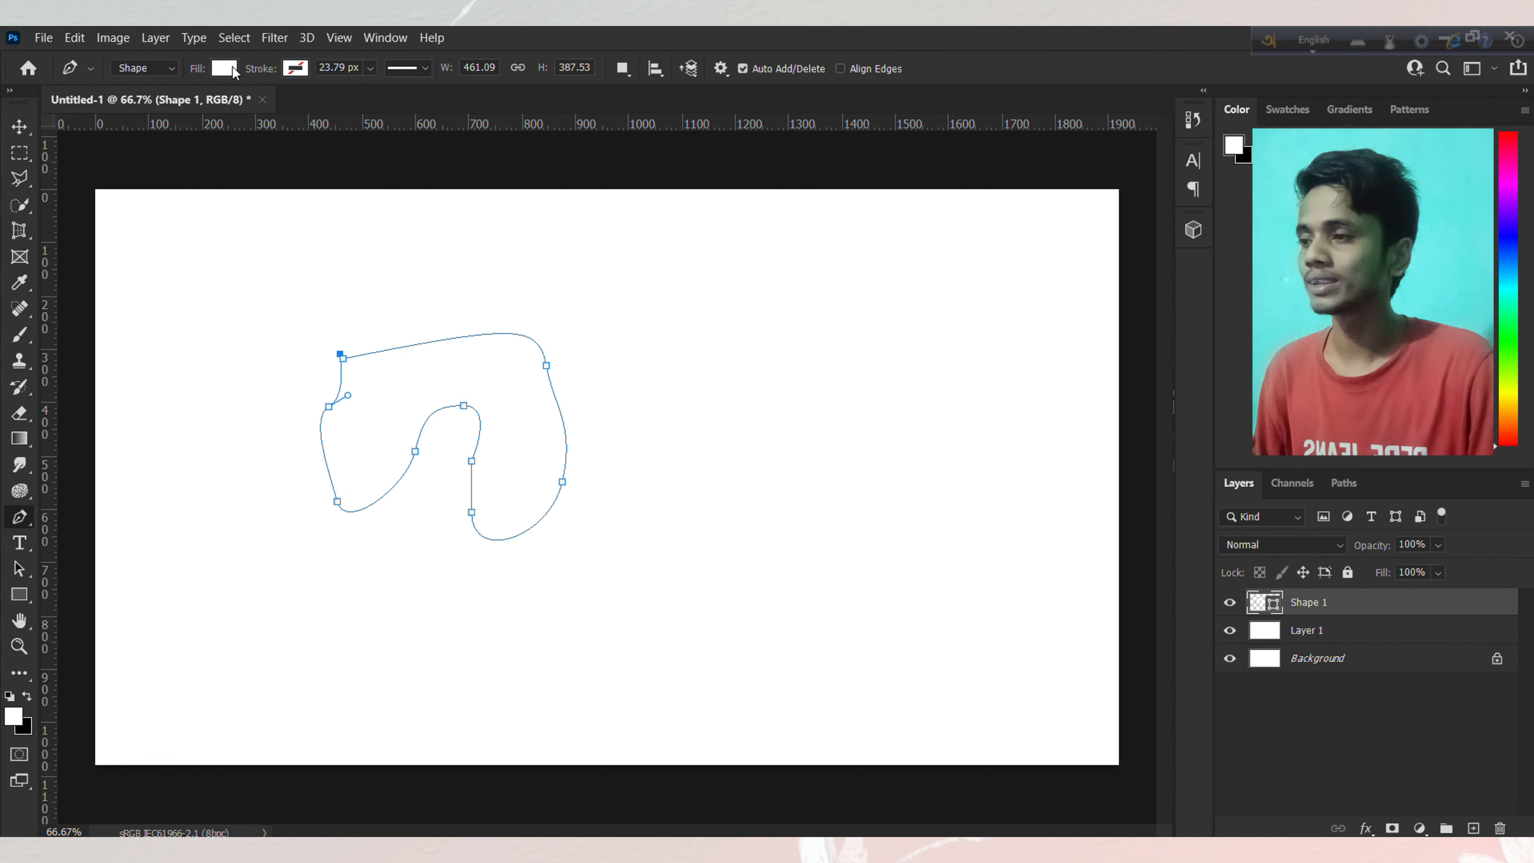
Step: Set the arch shape's fill colour to red, ff0d0d
double_click(1270, 607)
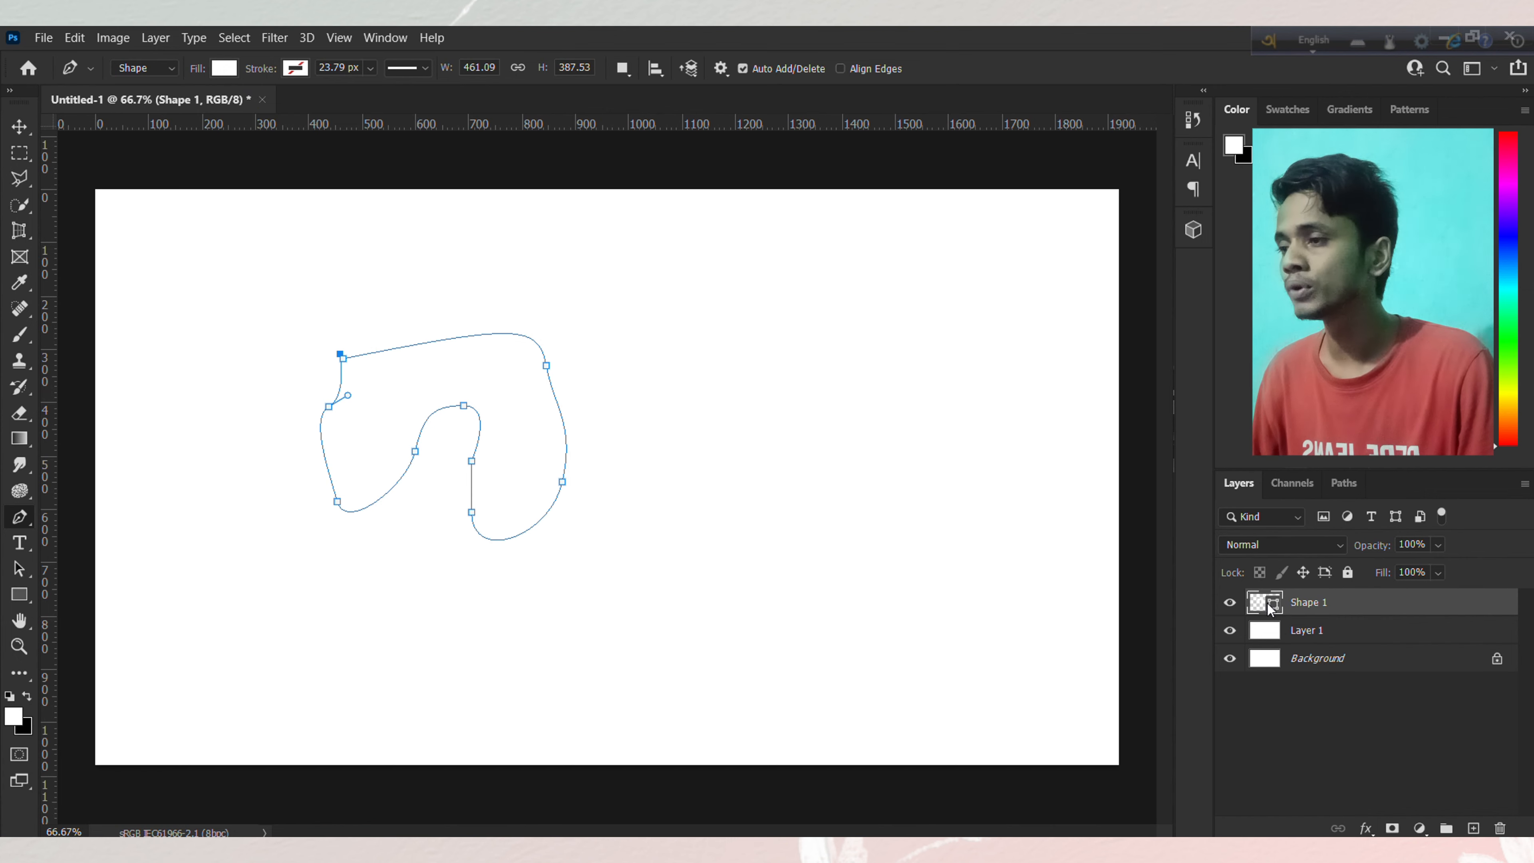
left_click_drag(485, 519, 474, 506)
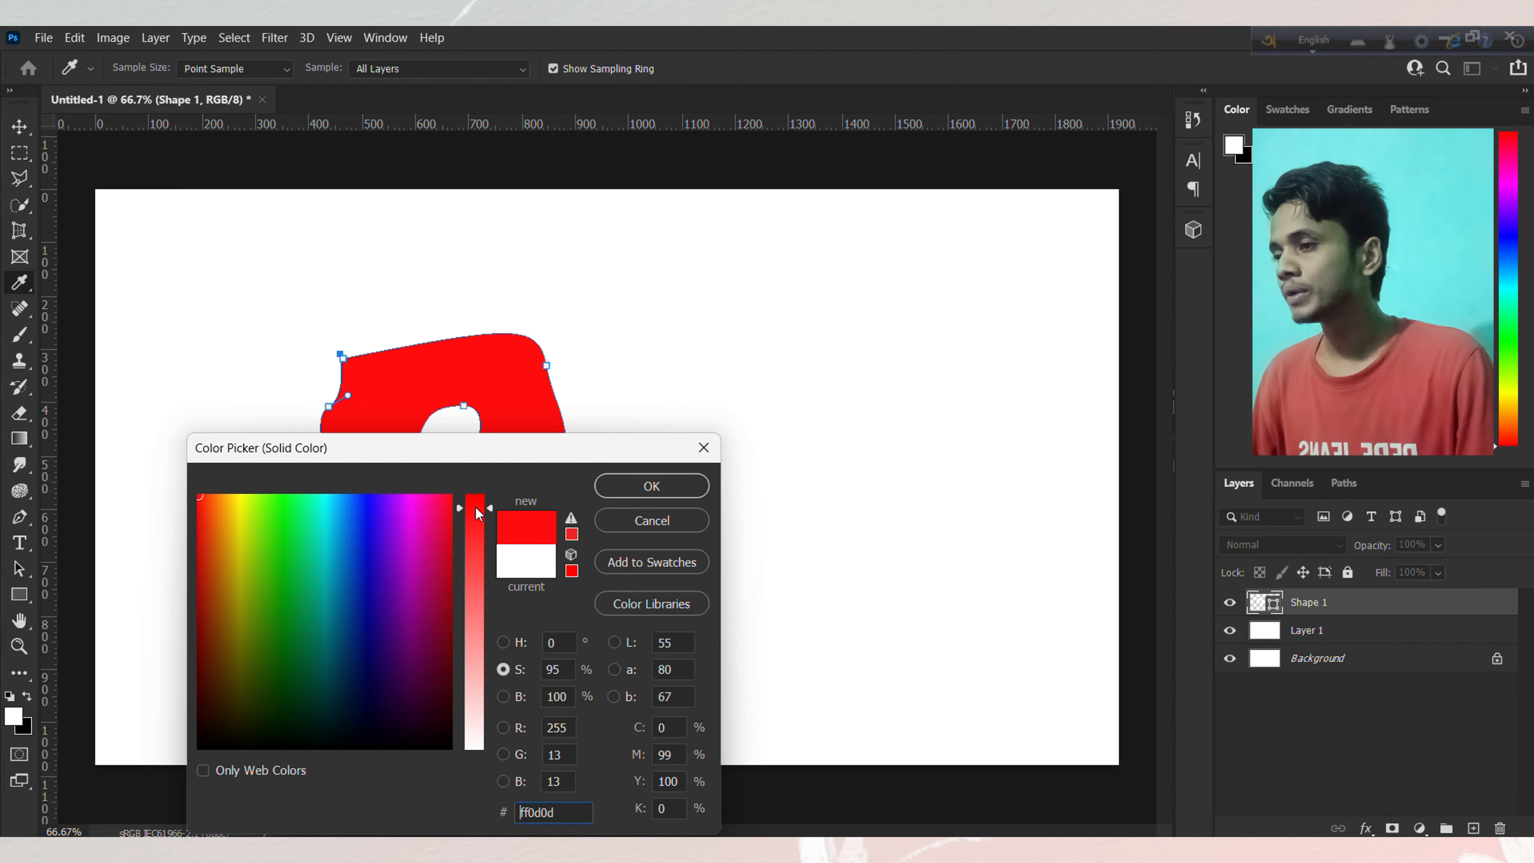
left_click(657, 481)
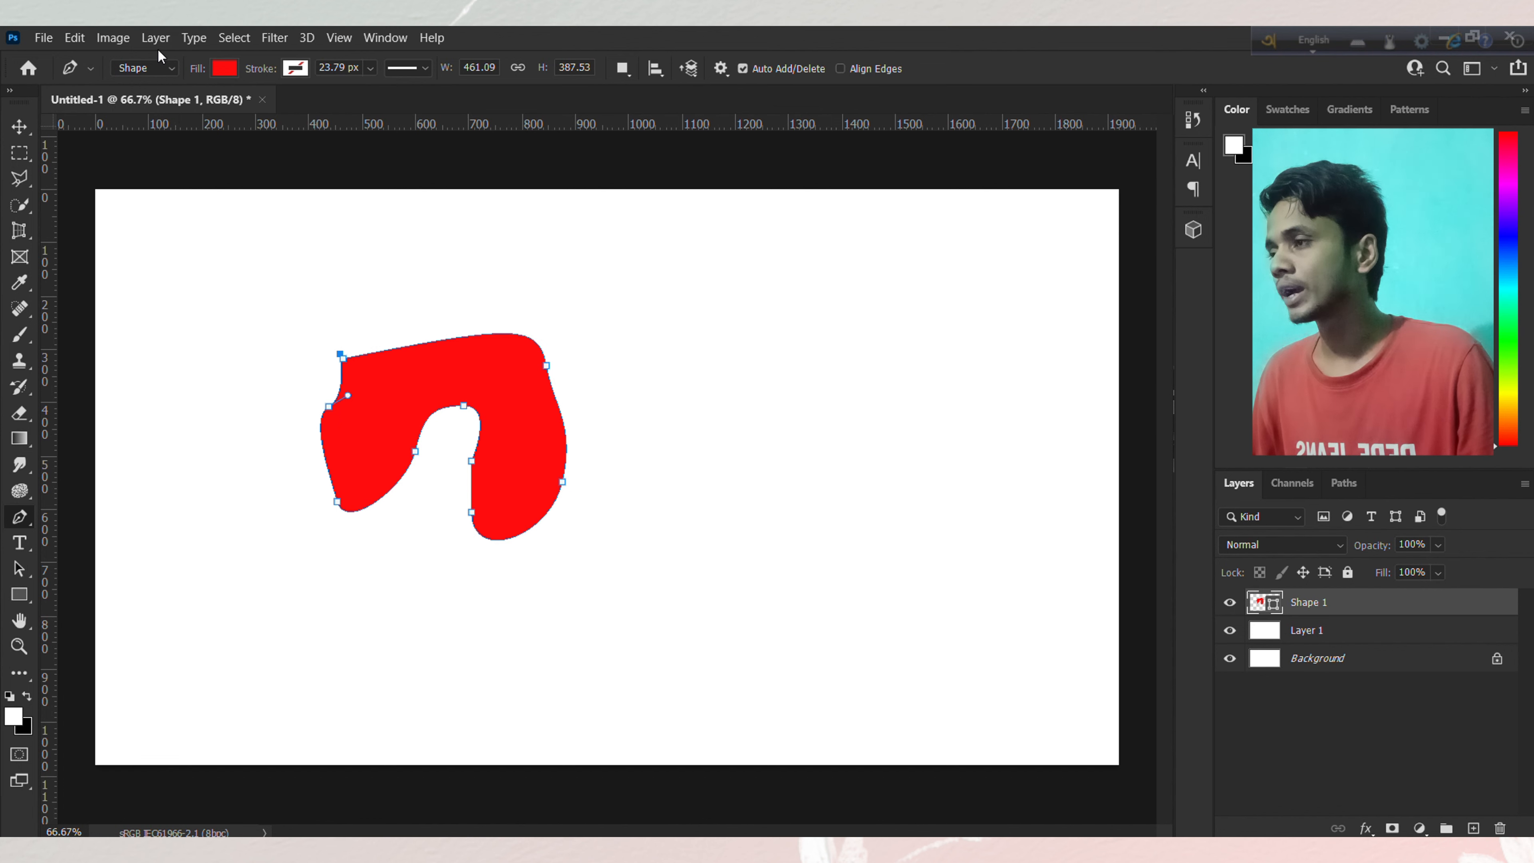
Step: Draw a closed curved path with a deep notch on the right half of the canvas using the Pen tool in Path mode
left_click(146, 68)
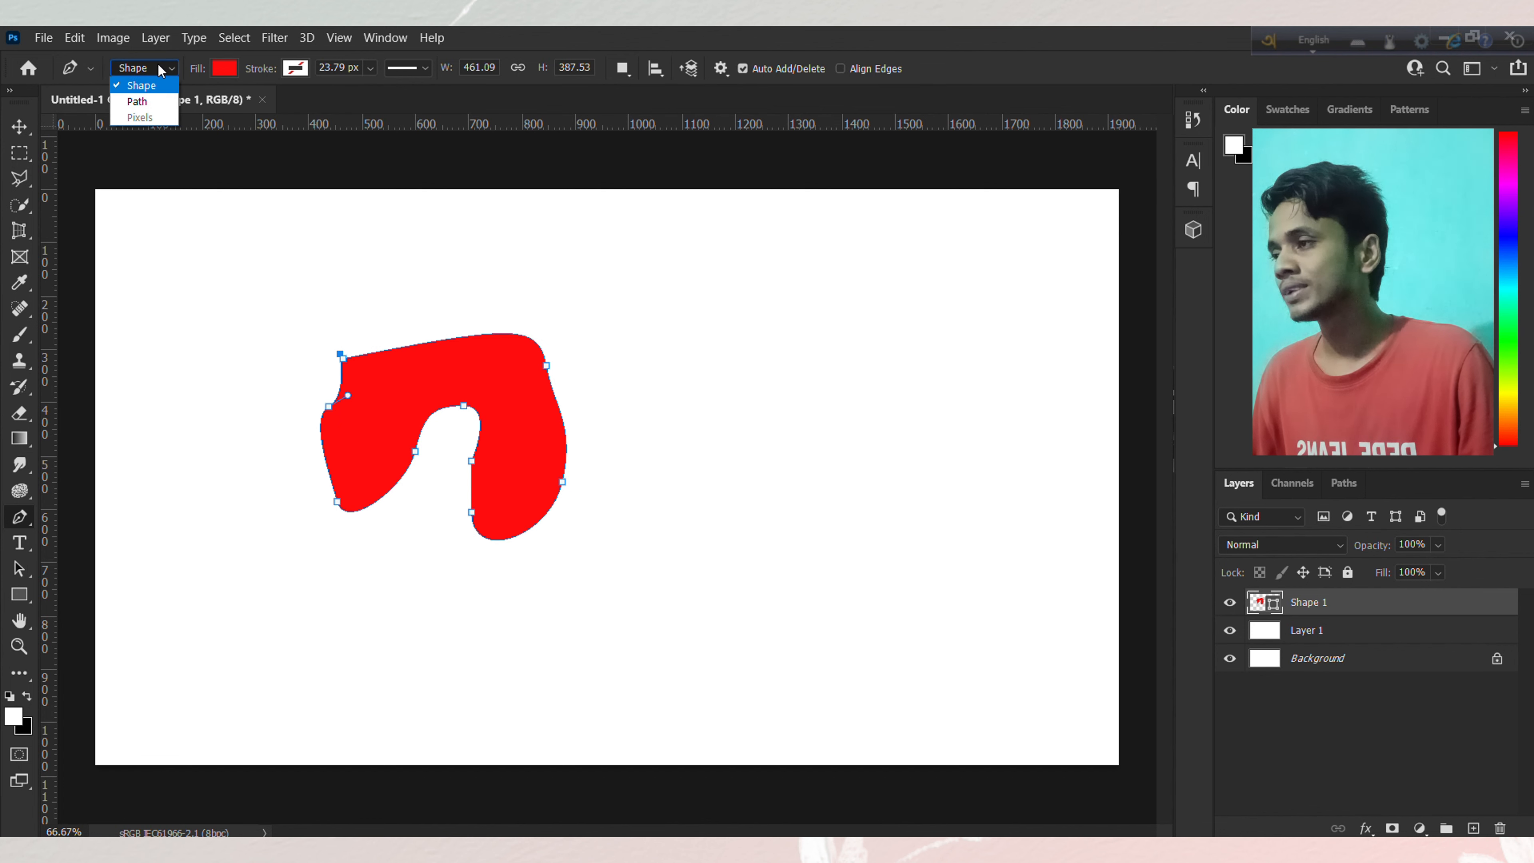
left_click(152, 101)
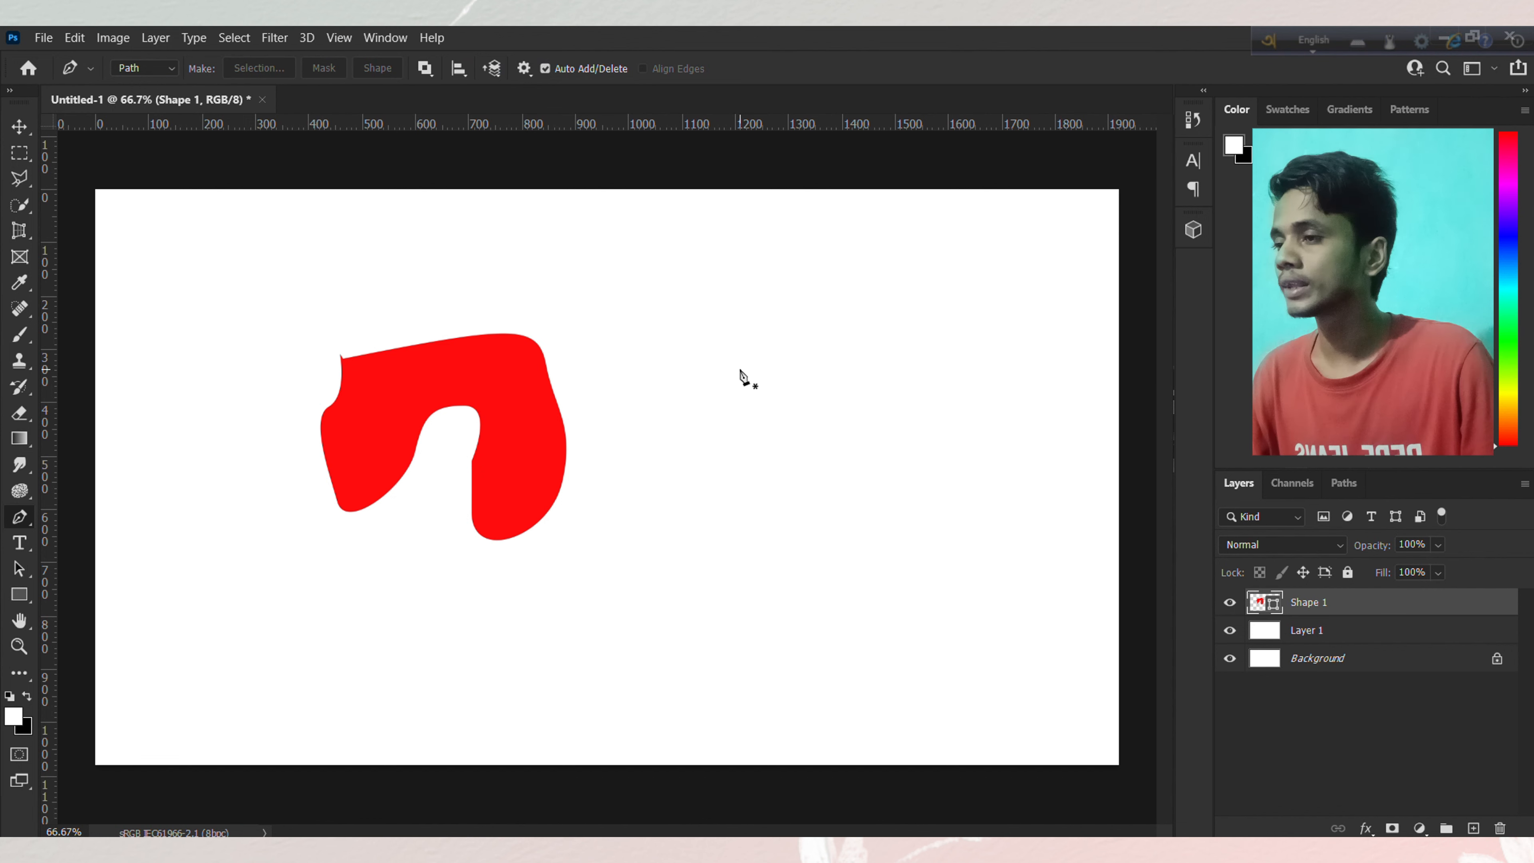
left_click_drag(871, 356, 901, 370)
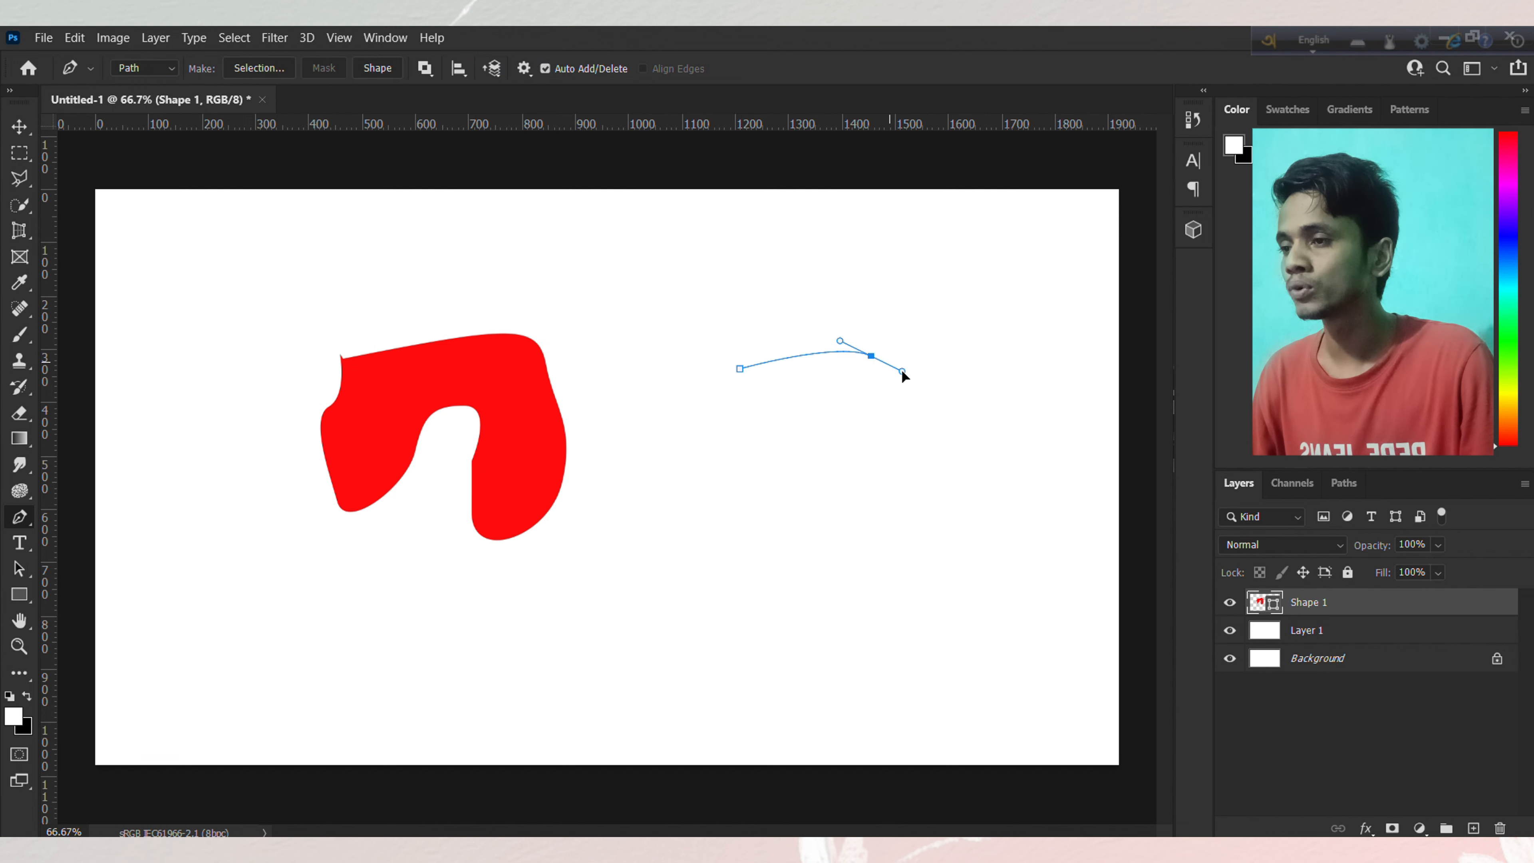
left_click_drag(923, 442, 921, 510)
left_click_drag(878, 460, 839, 453)
left_click_drag(832, 511, 933, 601)
left_click_drag(815, 619, 856, 672)
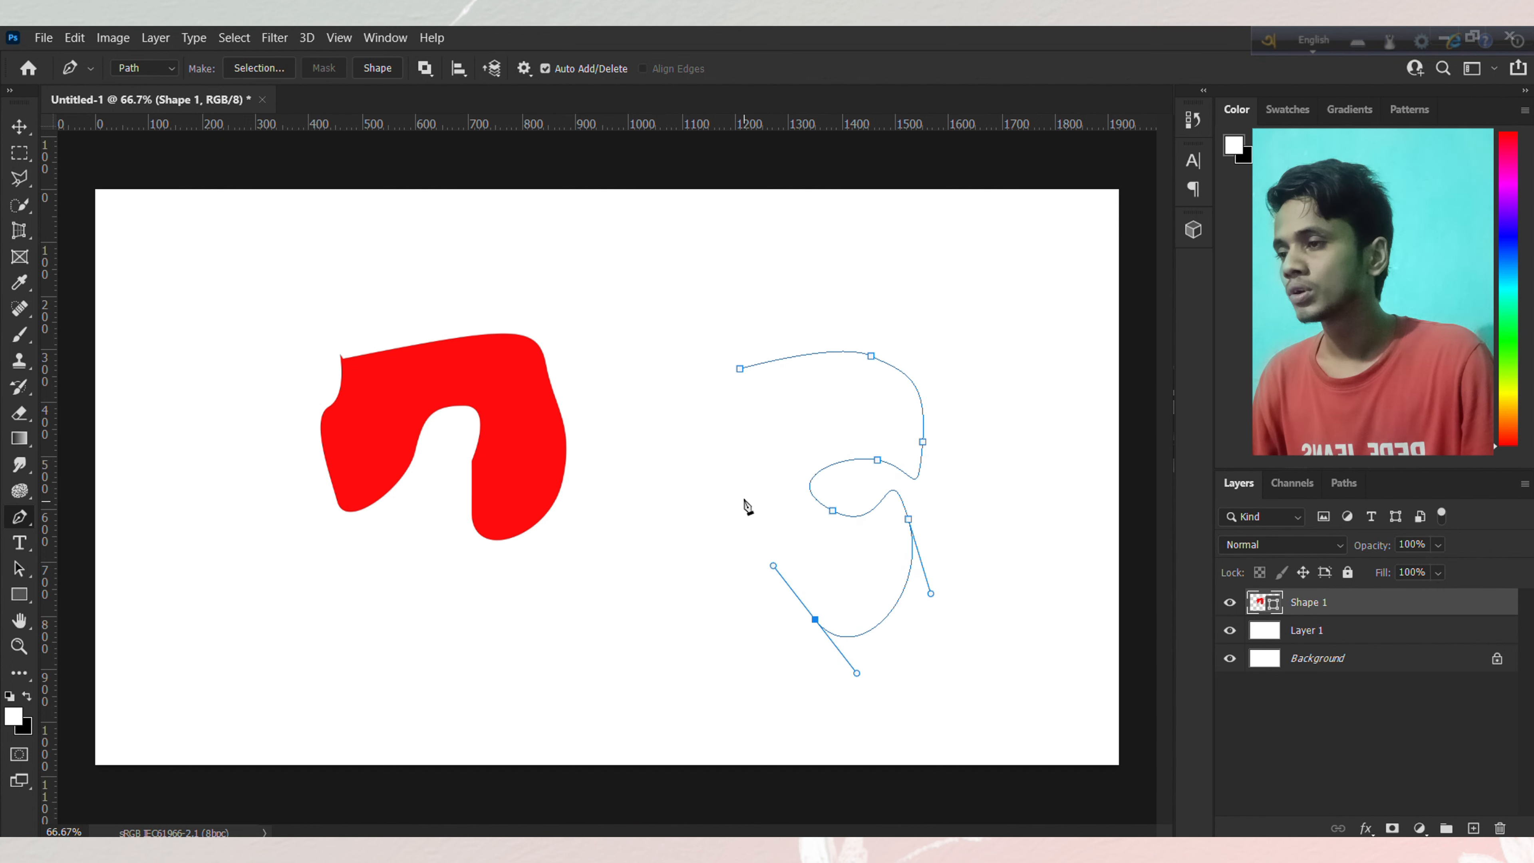
left_click_drag(744, 489, 685, 418)
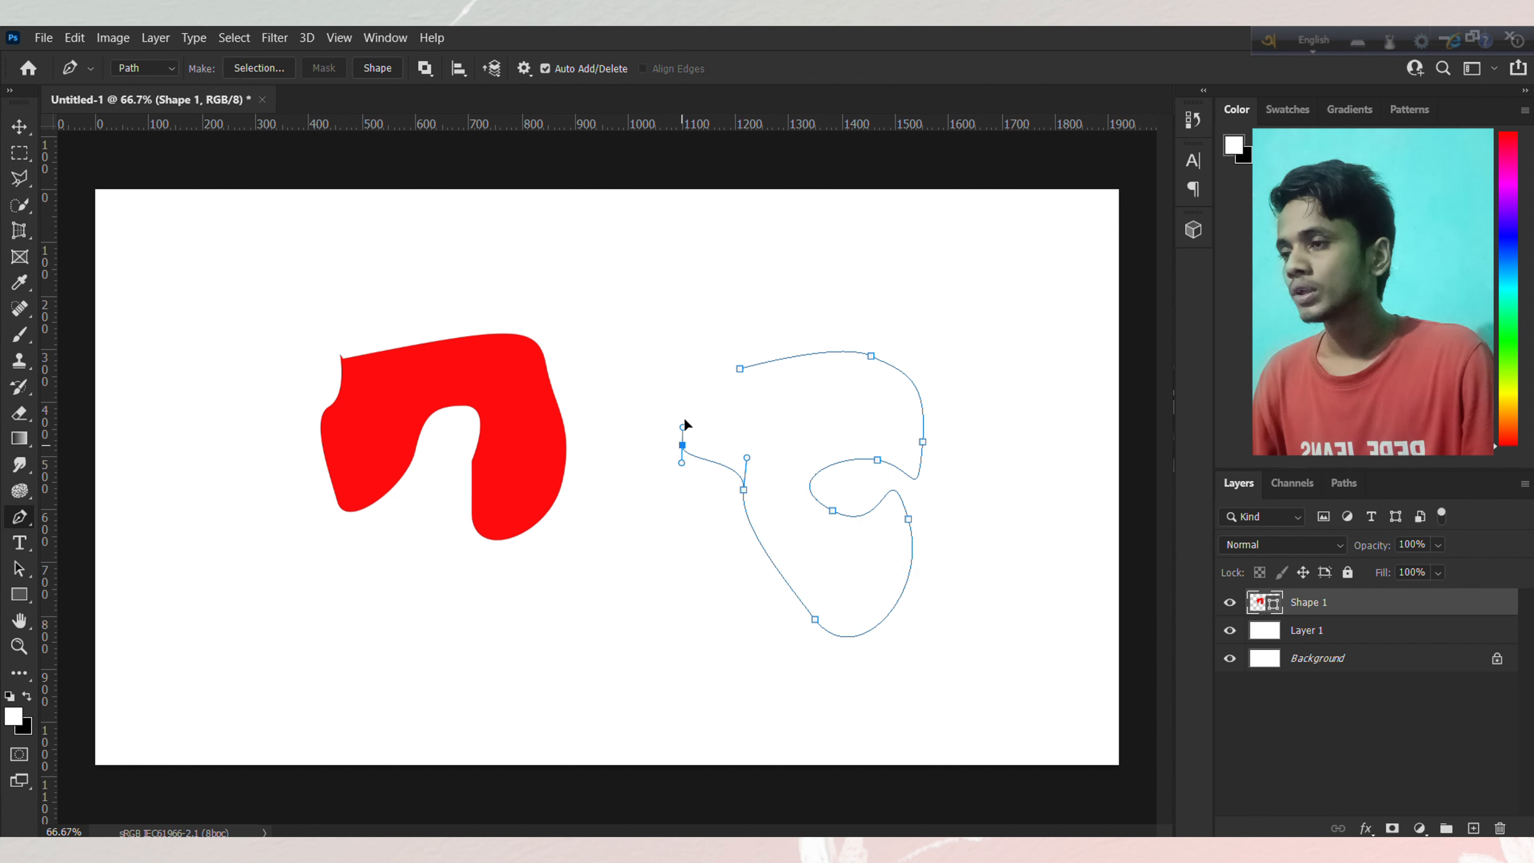
left_click(740, 369)
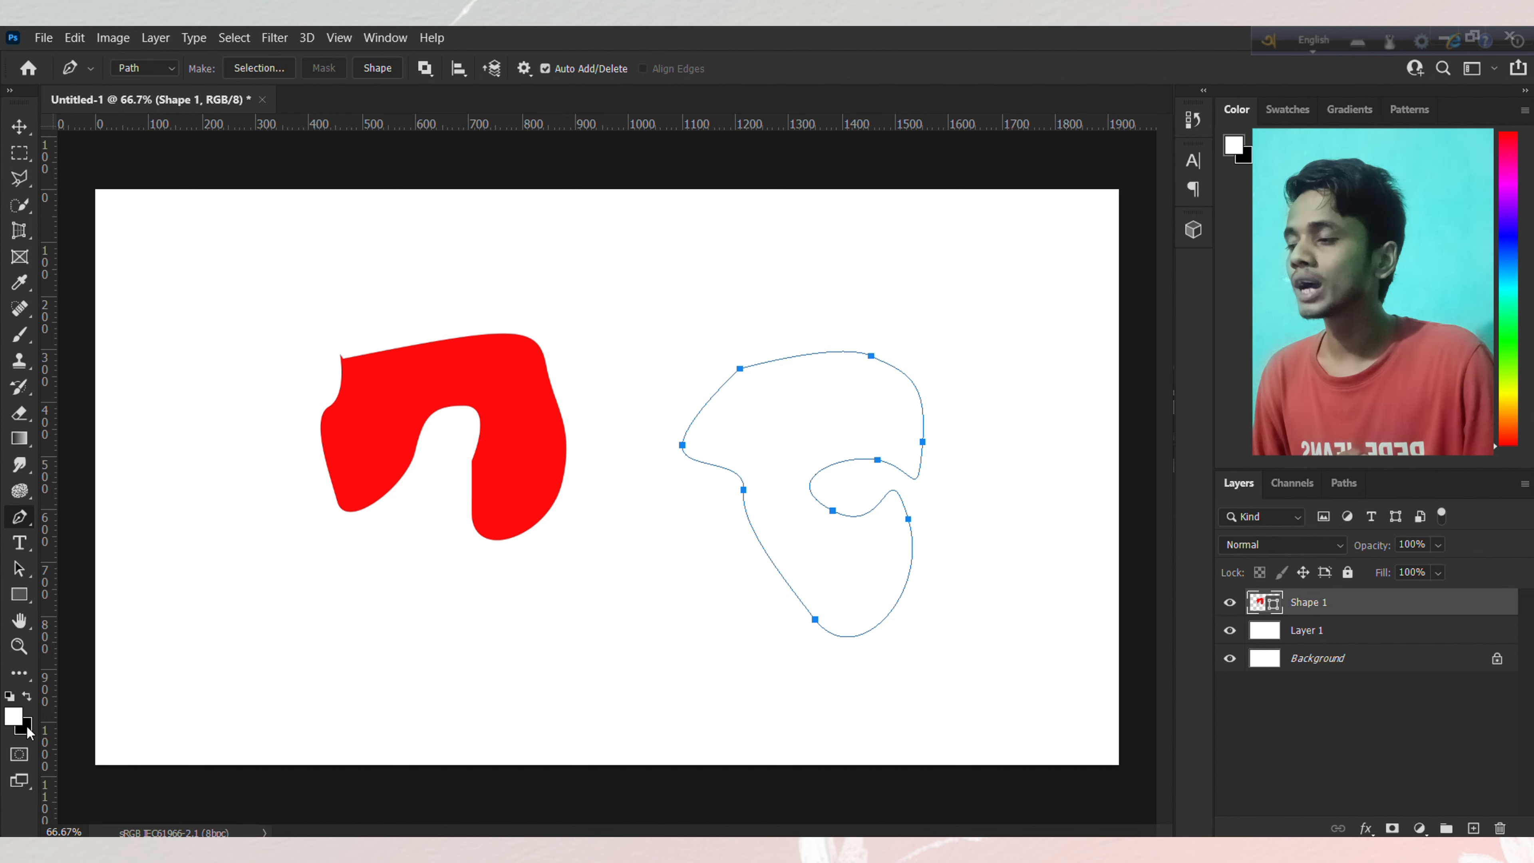
Step: Set the foreground colour to pure red, ff0000
left_click(13, 716)
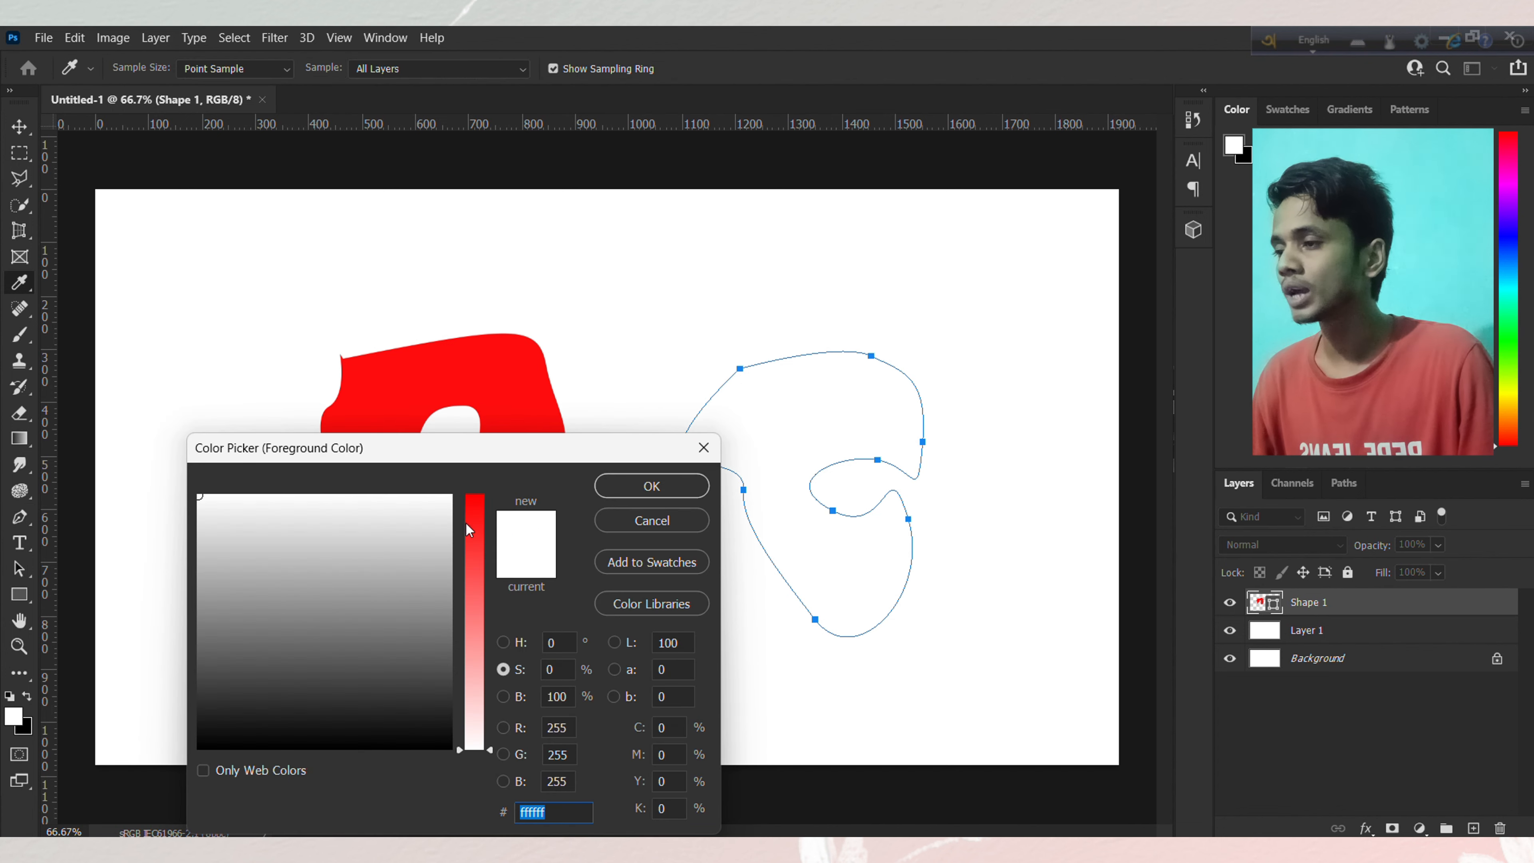
left_click_drag(470, 530, 486, 462)
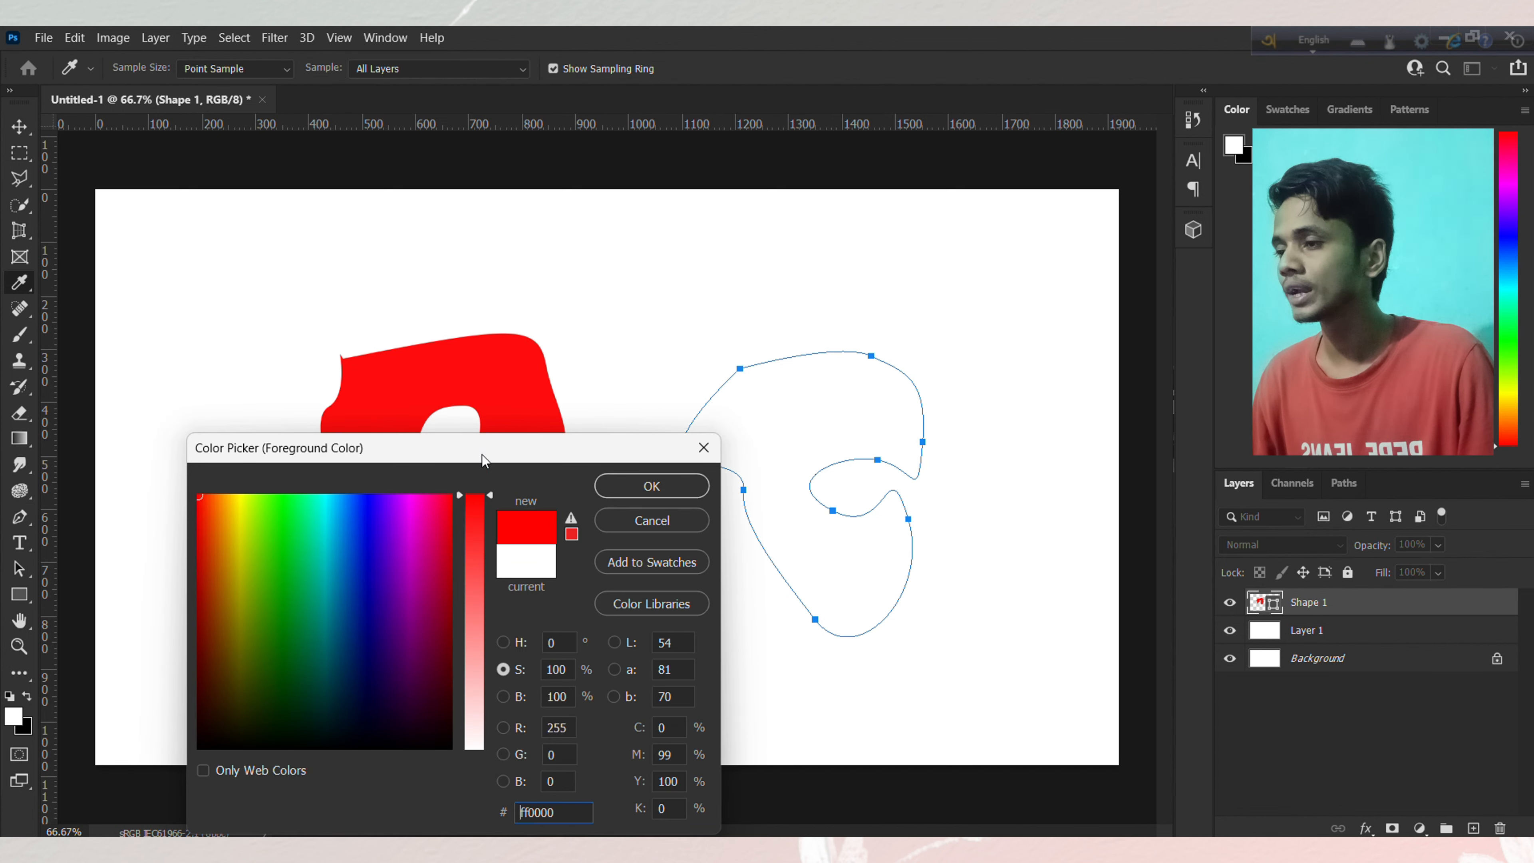
left_click(646, 487)
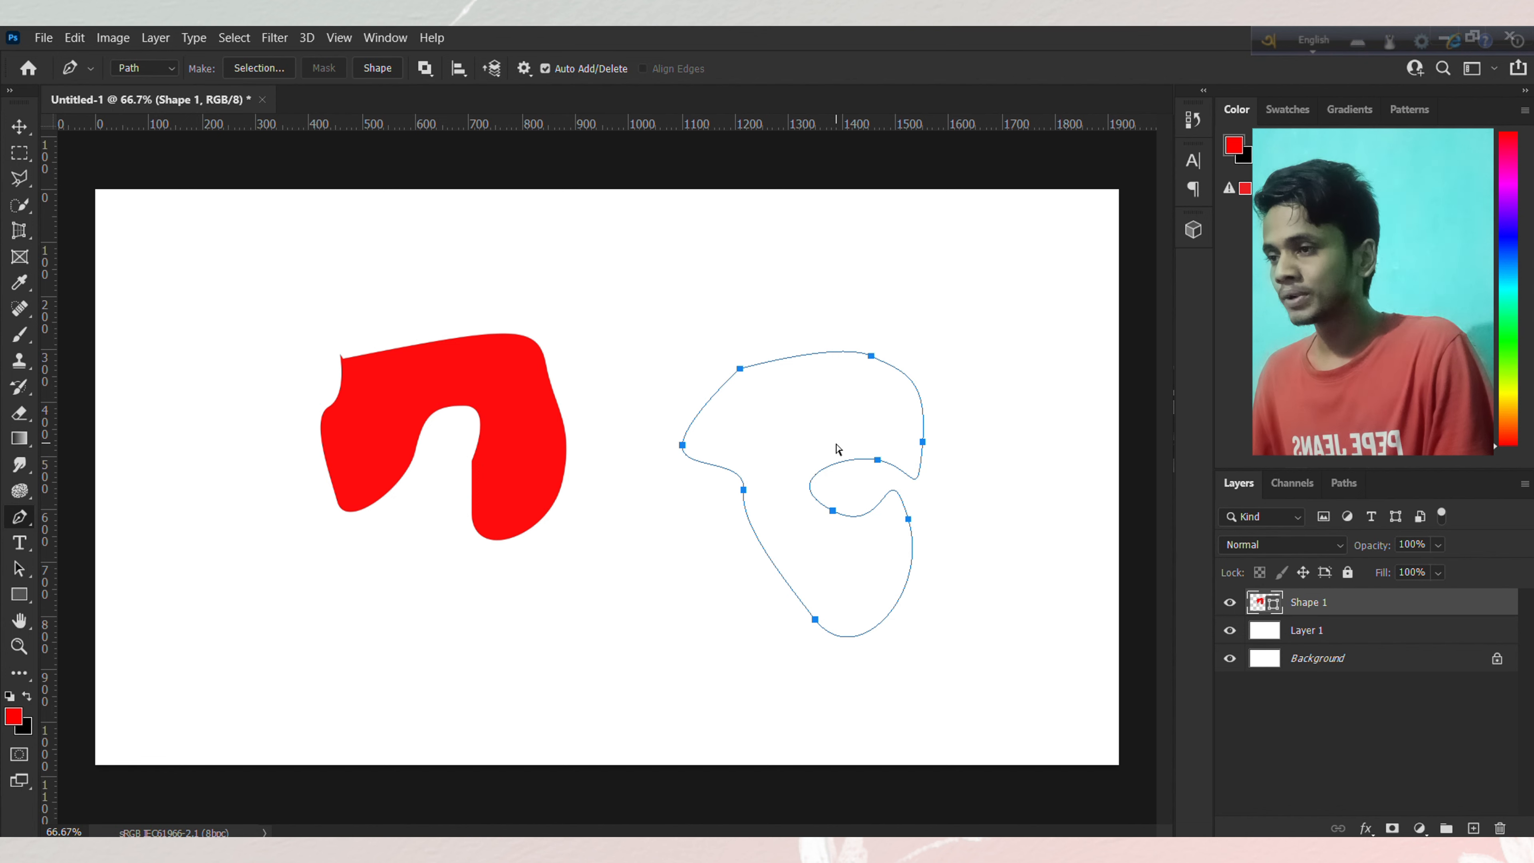
Step: Convert the path to a selection and paint it solid red on the rasterized shape layer with the Brush at 100% opacity and flow
key("ctrl+Return")
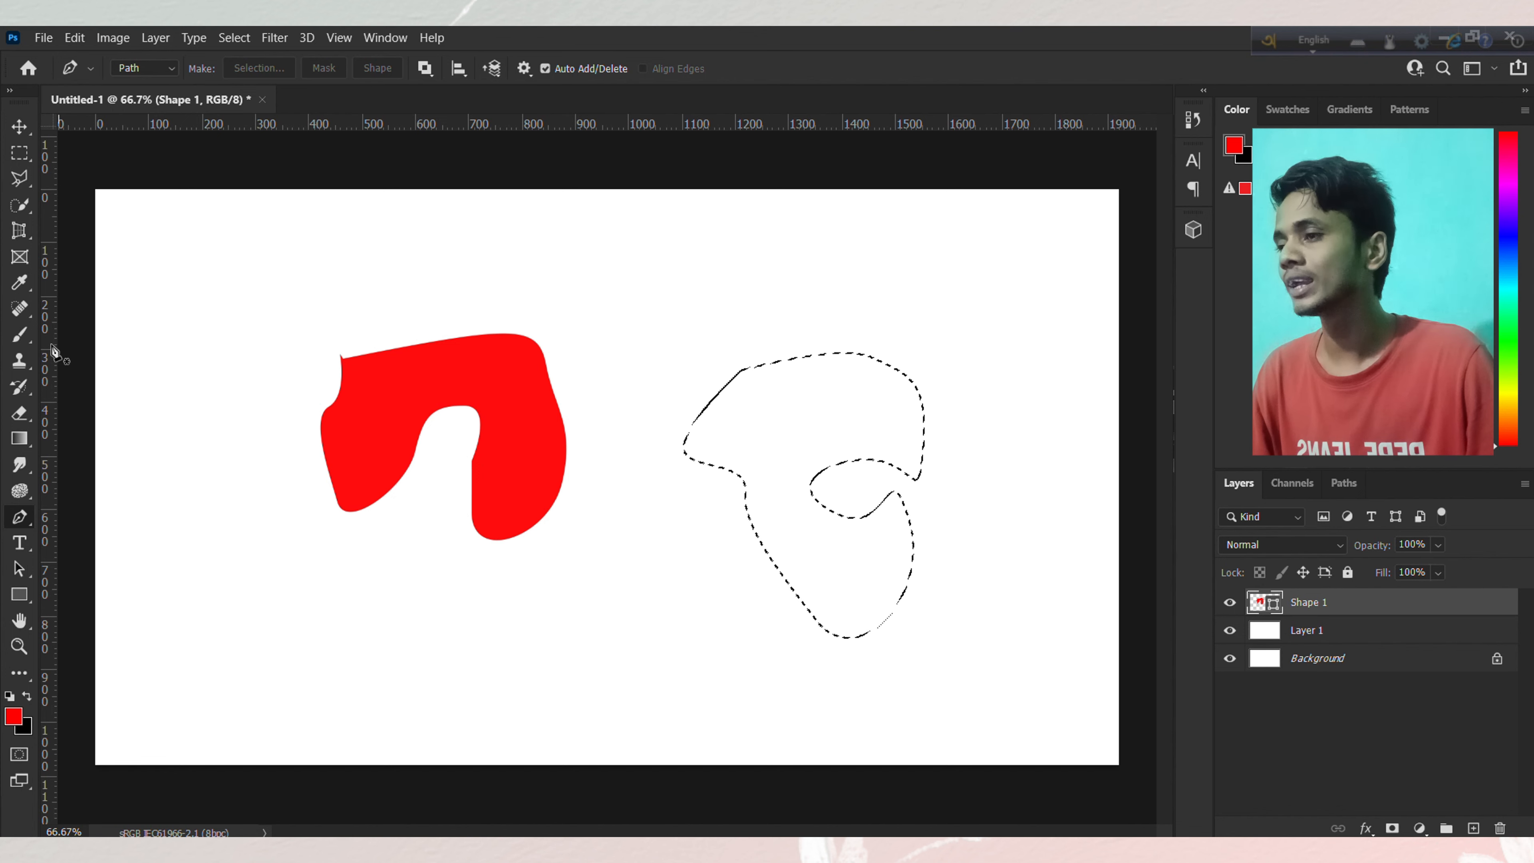
left_click(19, 335)
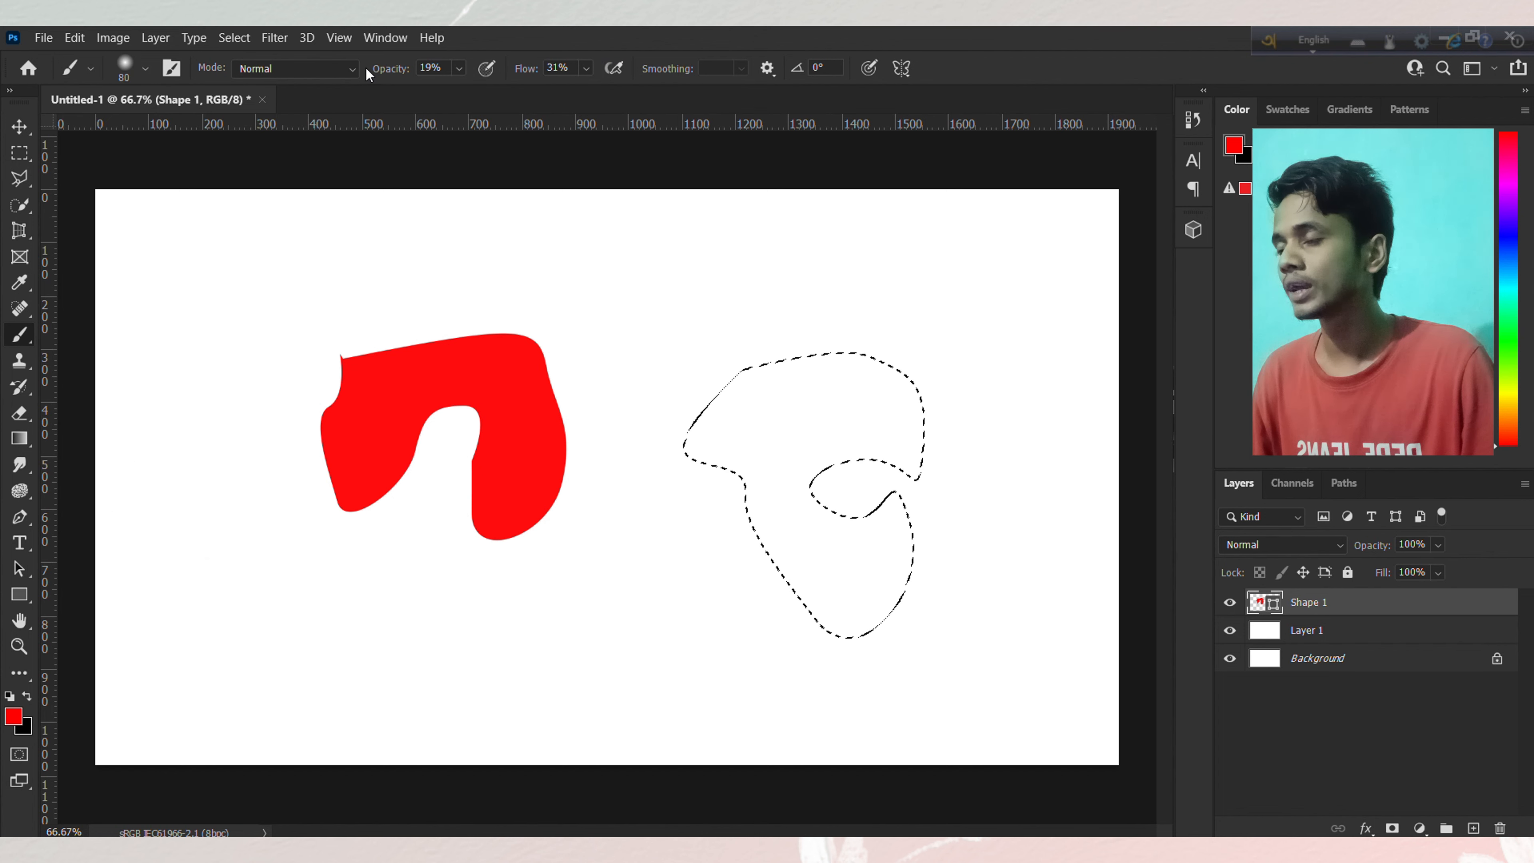
left_click_drag(373, 70, 939, 63)
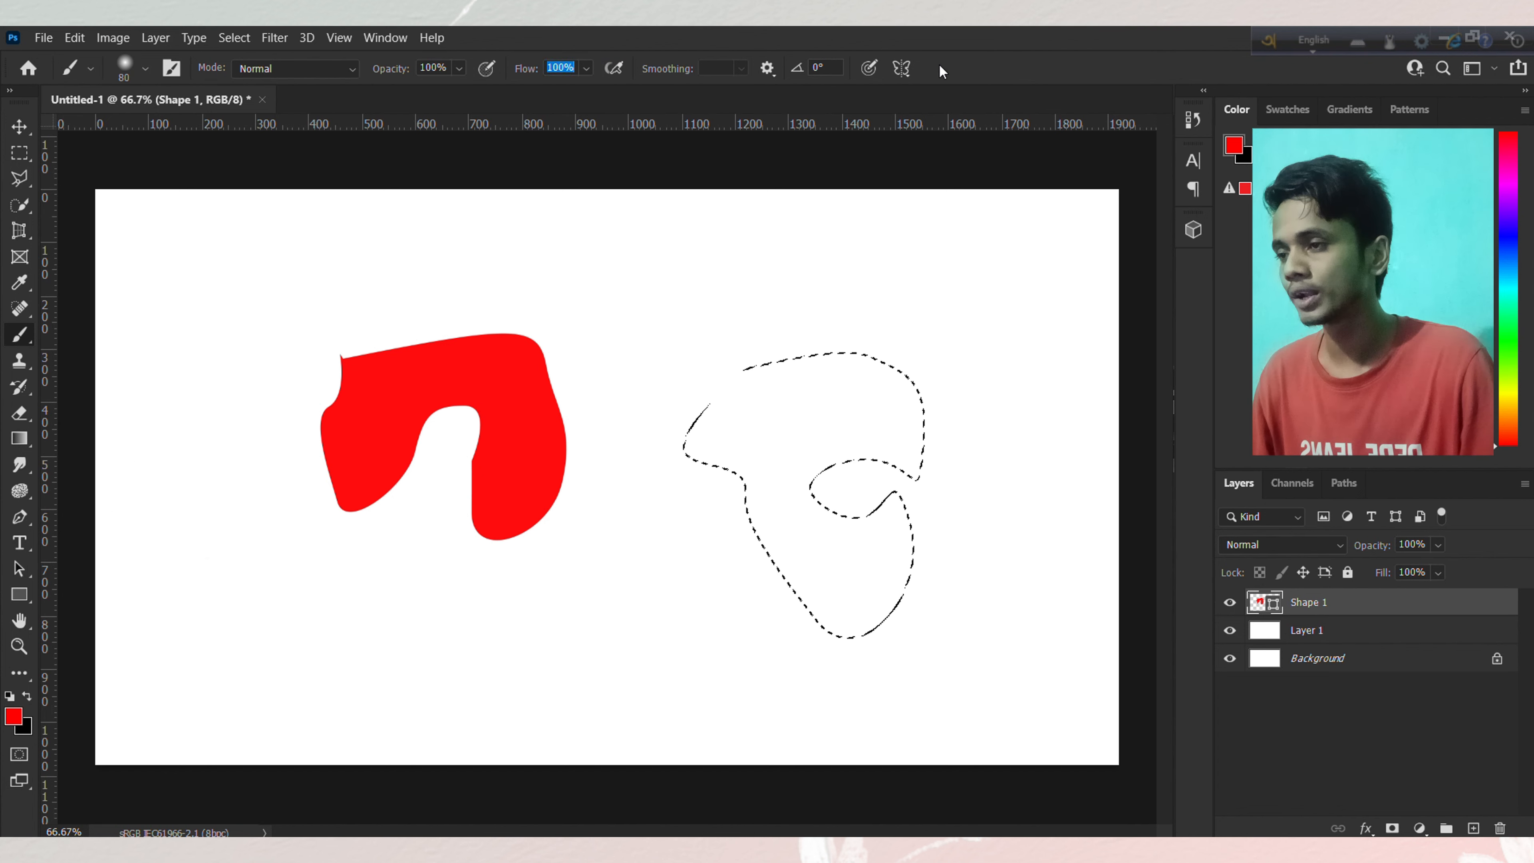
left_click(835, 442)
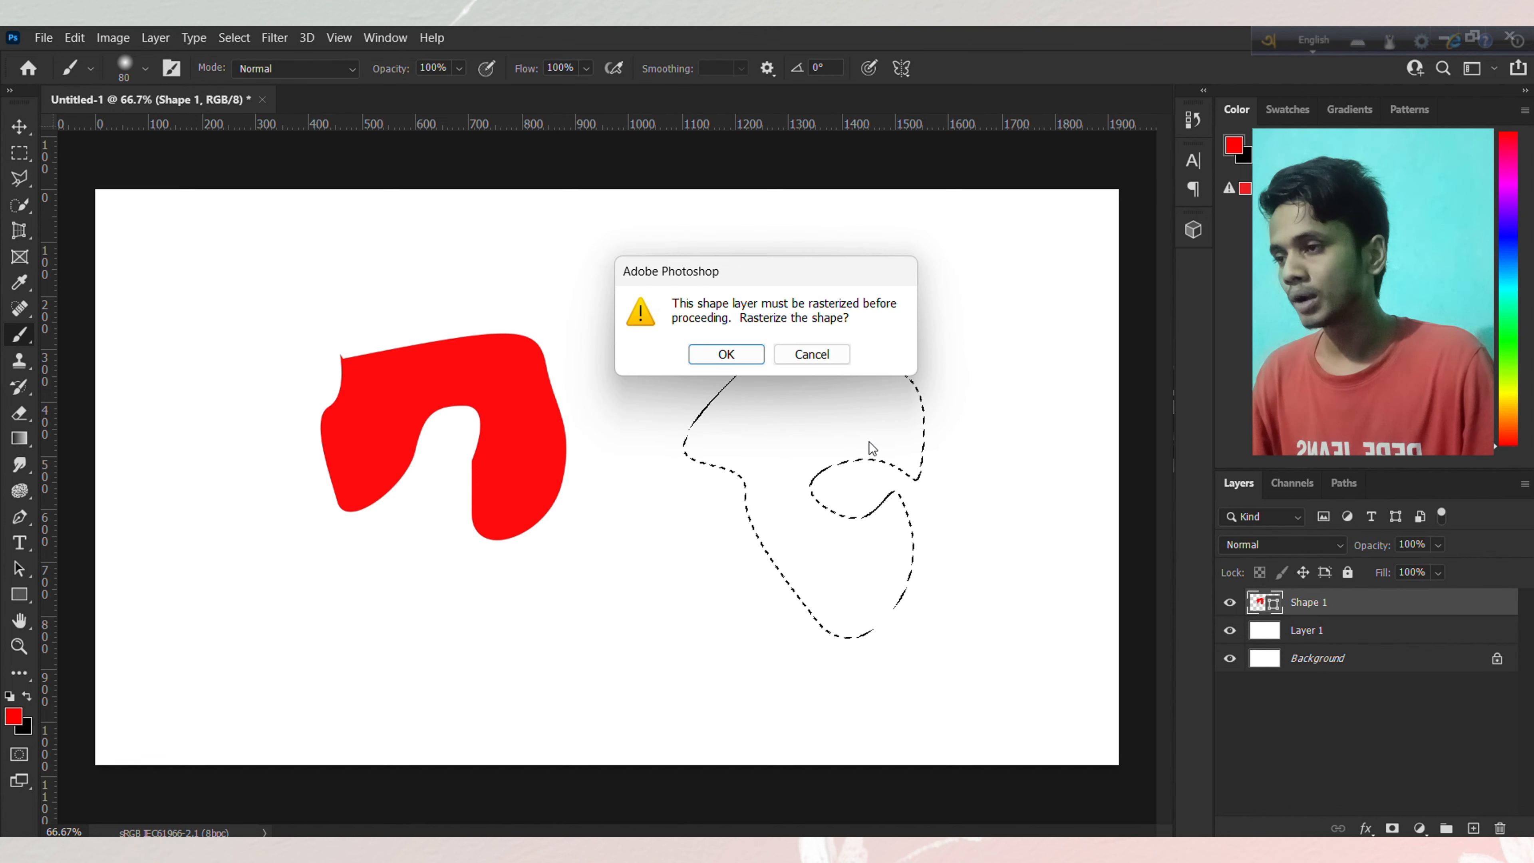
left_click(728, 356)
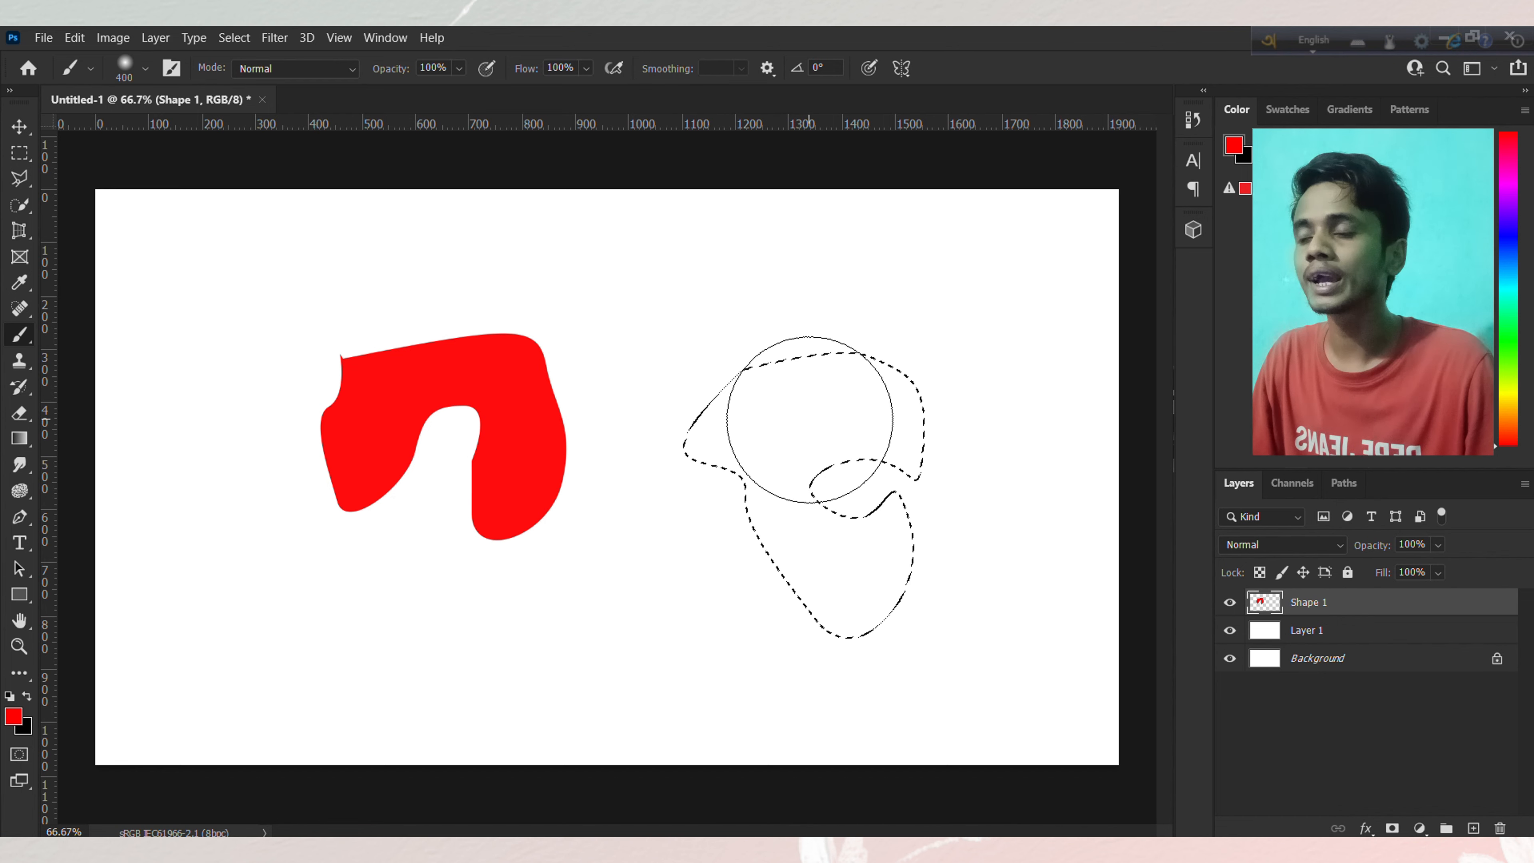
mouse_move(890, 413)
left_mouse_down()
mouse_move(847, 412)
mouse_move(781, 461)
mouse_move(881, 561)
mouse_move(941, 486)
mouse_move(743, 352)
mouse_move(701, 547)
mouse_move(878, 584)
mouse_move(845, 385)
mouse_move(746, 564)
mouse_move(826, 594)
mouse_move(821, 404)
mouse_move(834, 589)
left_mouse_up()
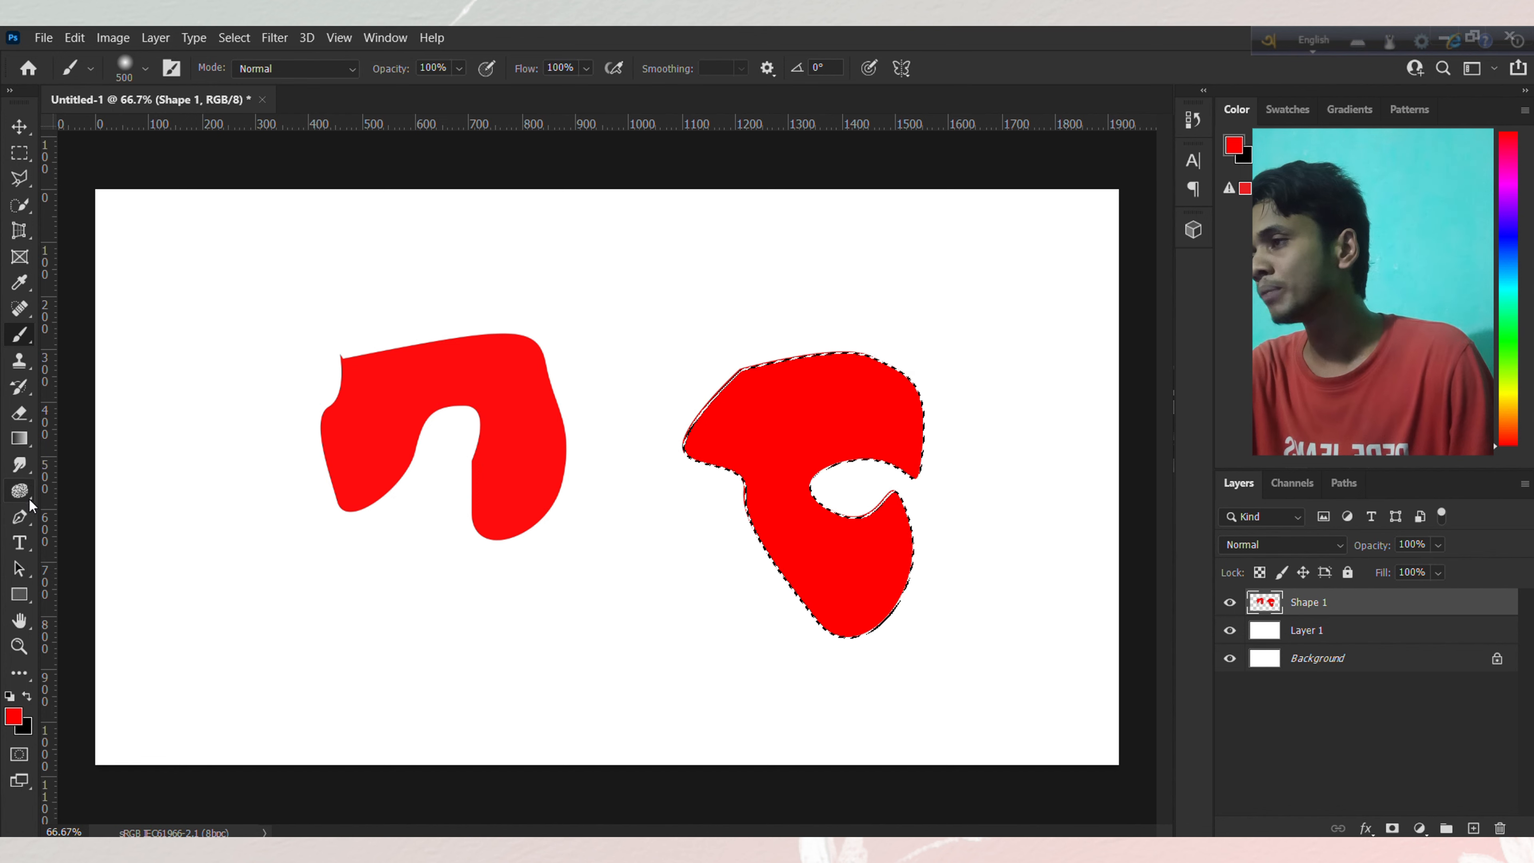
Step: Add another layer and draw a closed curved path with the Pen tool below the red arch shape
left_click(19, 517)
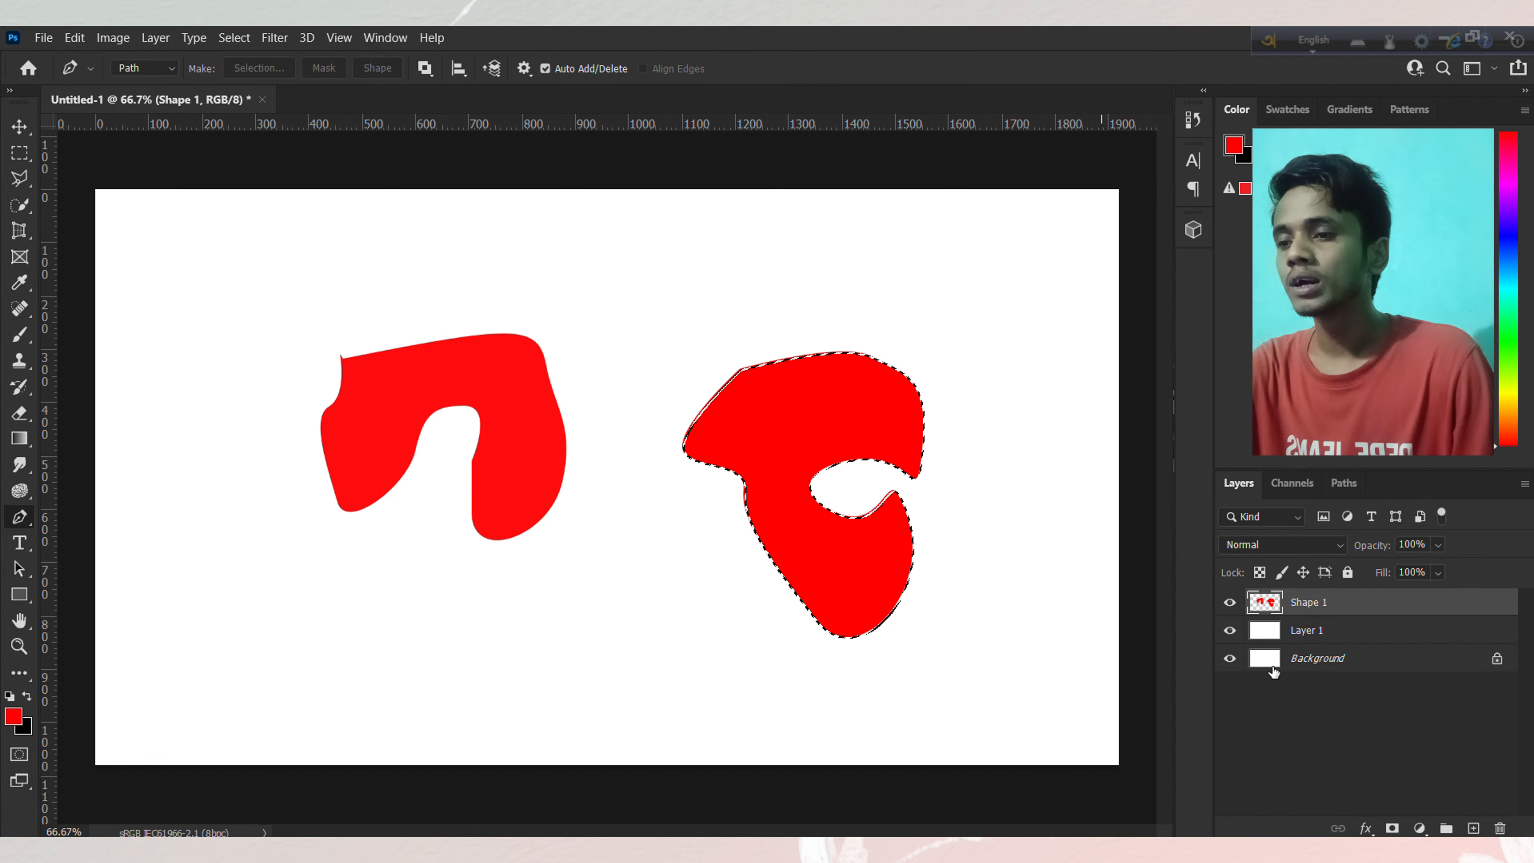
left_click(1478, 825)
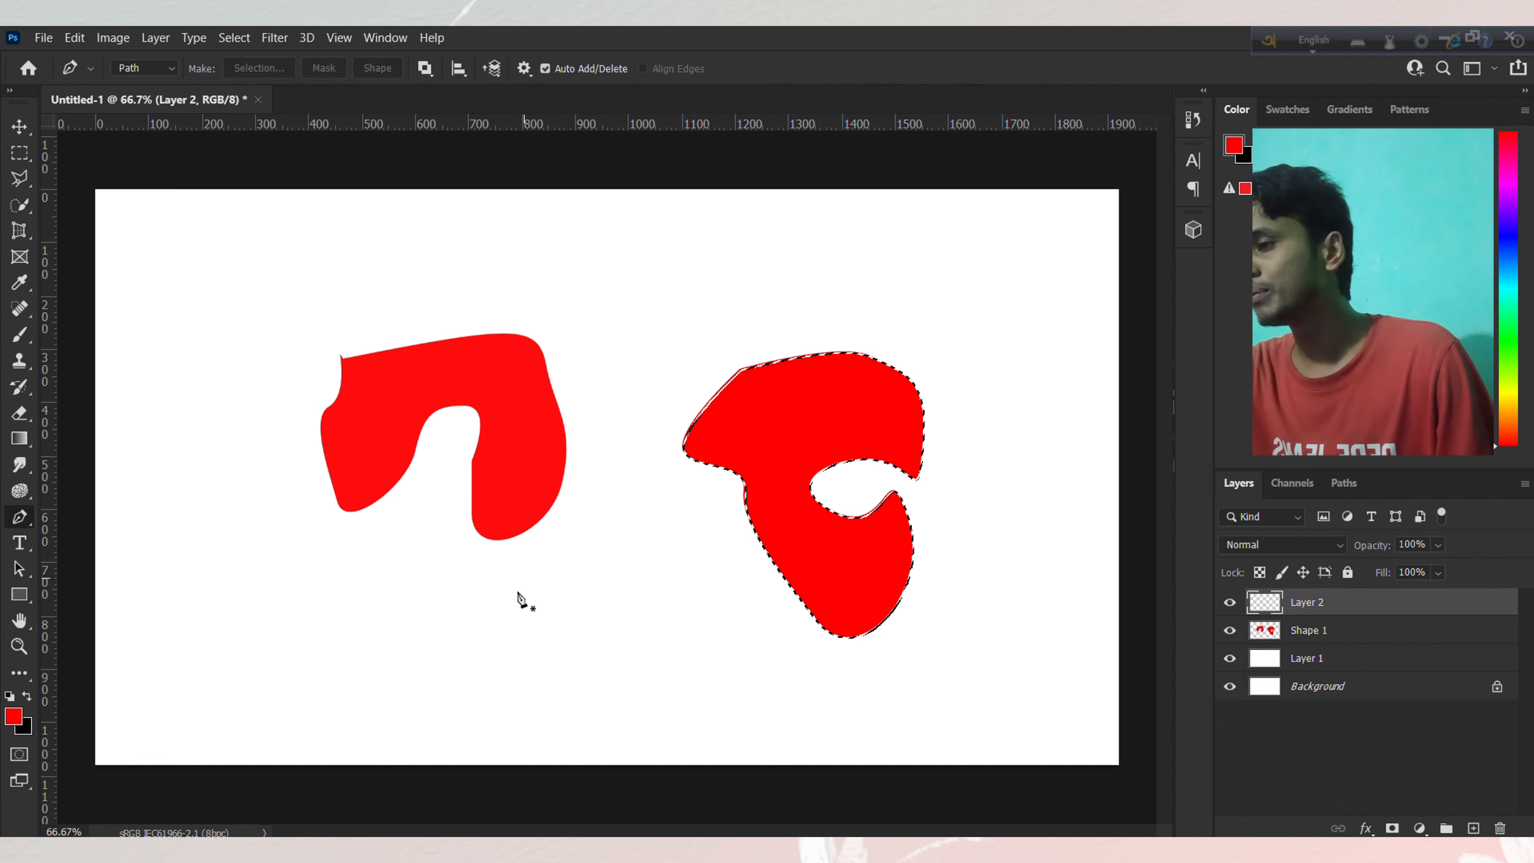
left_click_drag(348, 603, 282, 606)
left_click_drag(288, 508, 306, 527)
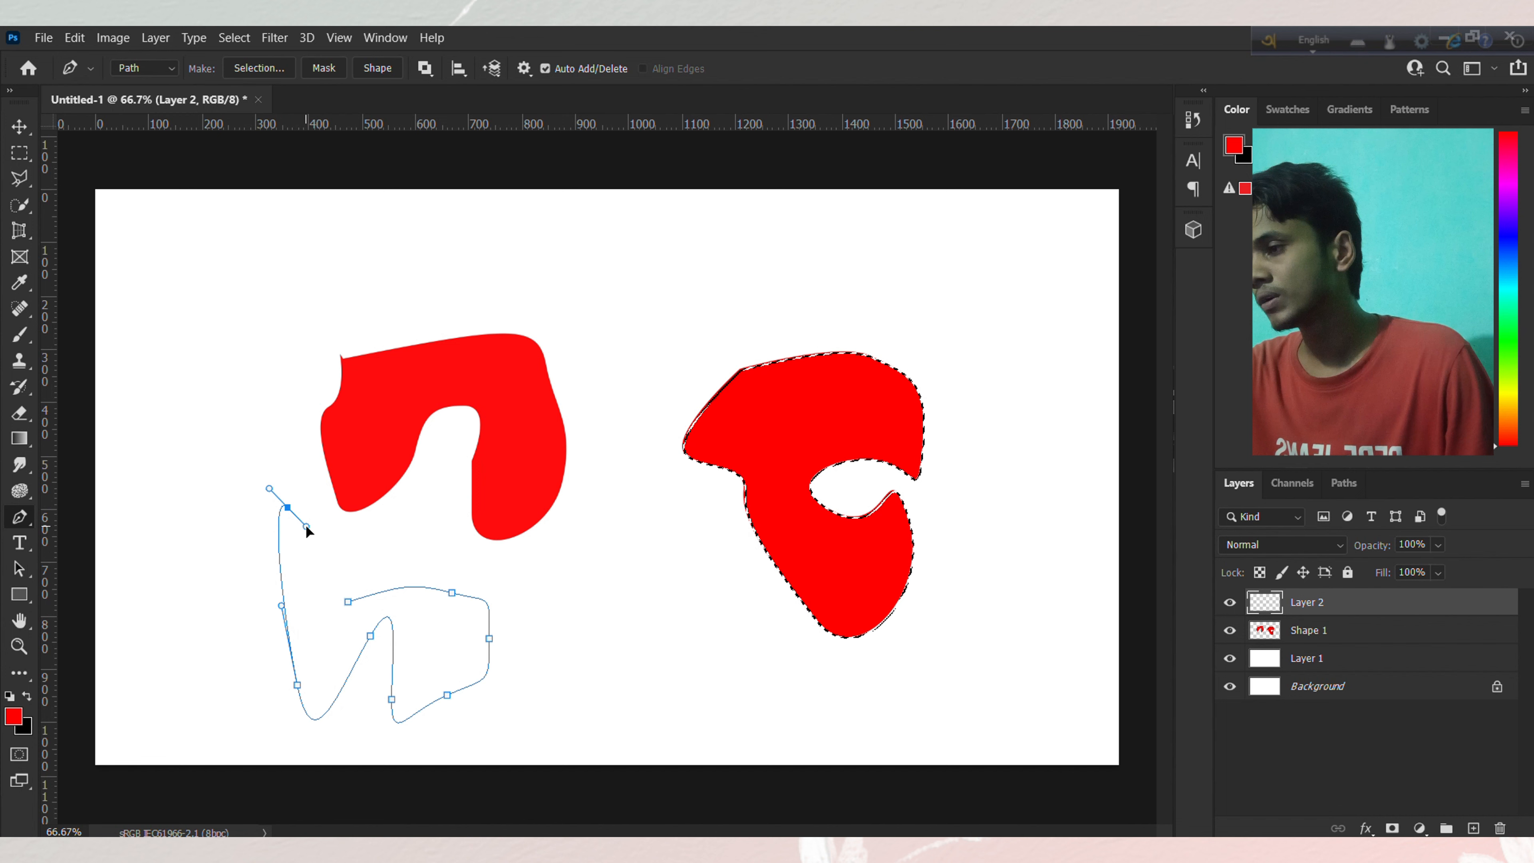
left_click(349, 604)
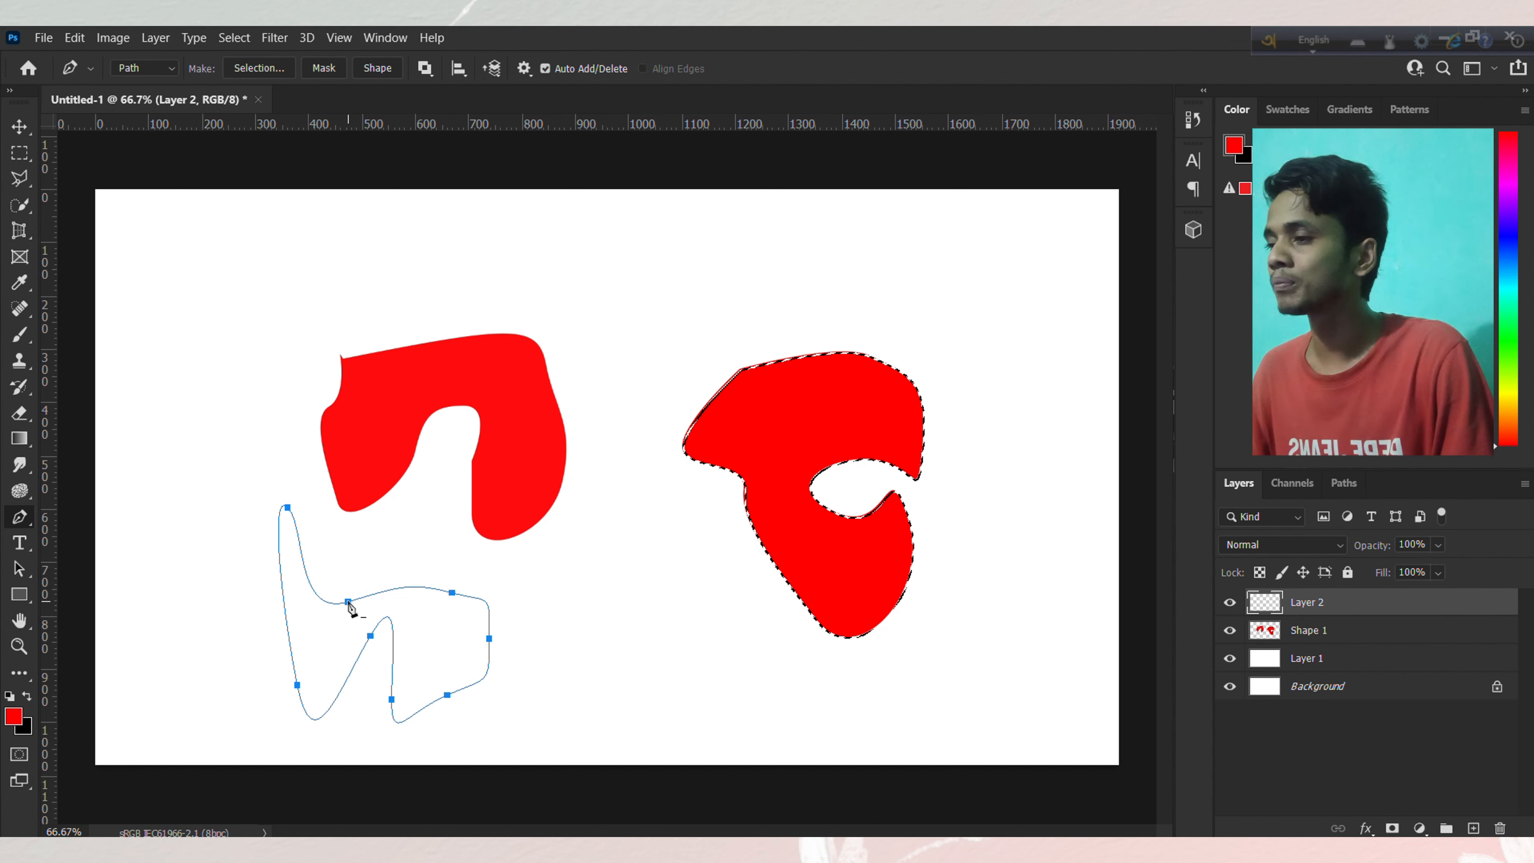
Step: Dismiss the path and try to cut the selected area from the new layer
key("Return")
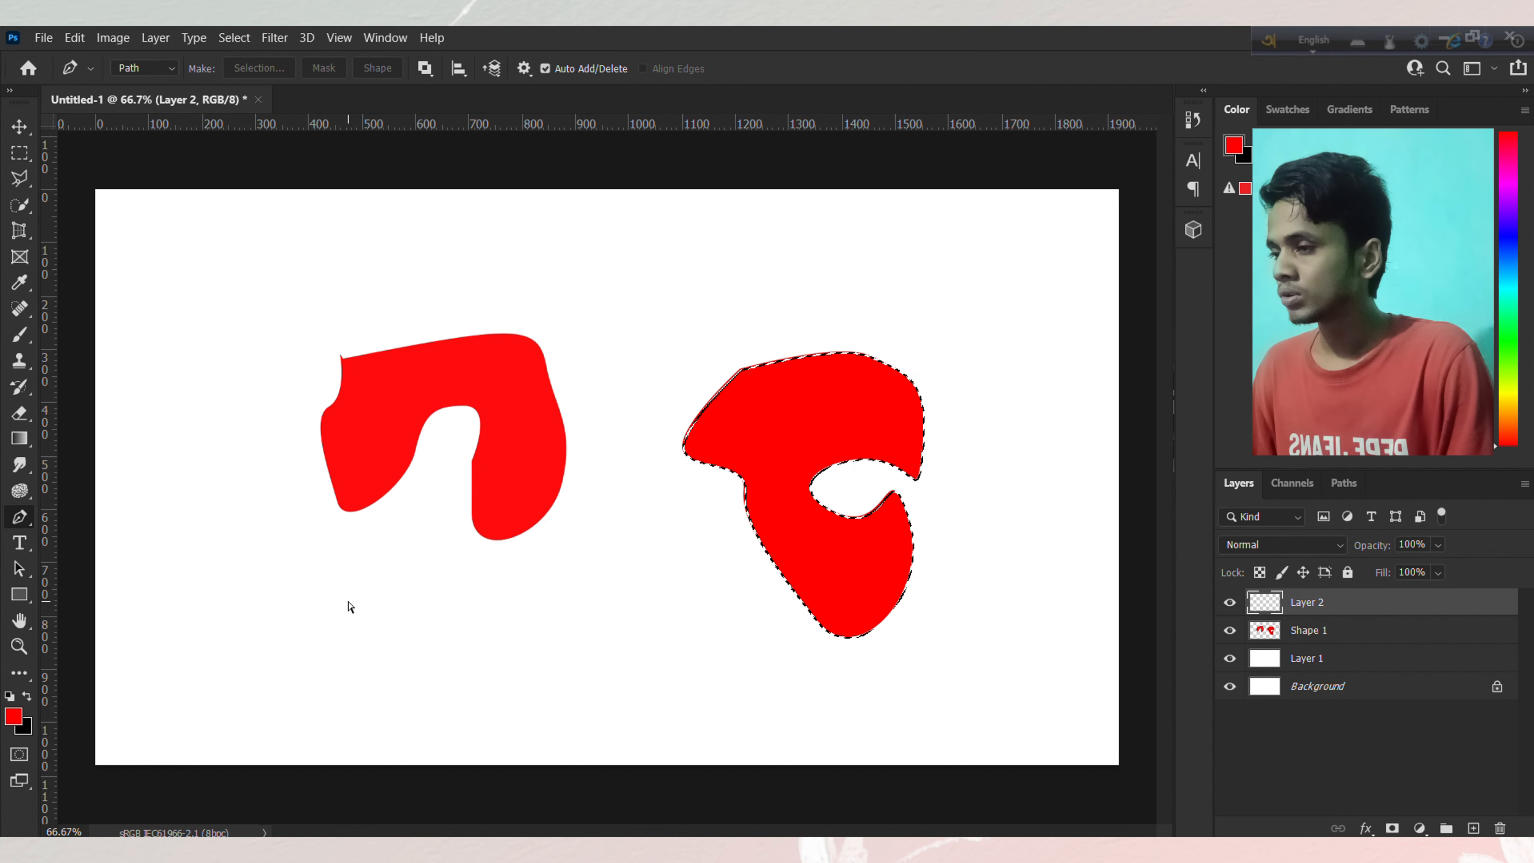
key("ctrl+x")
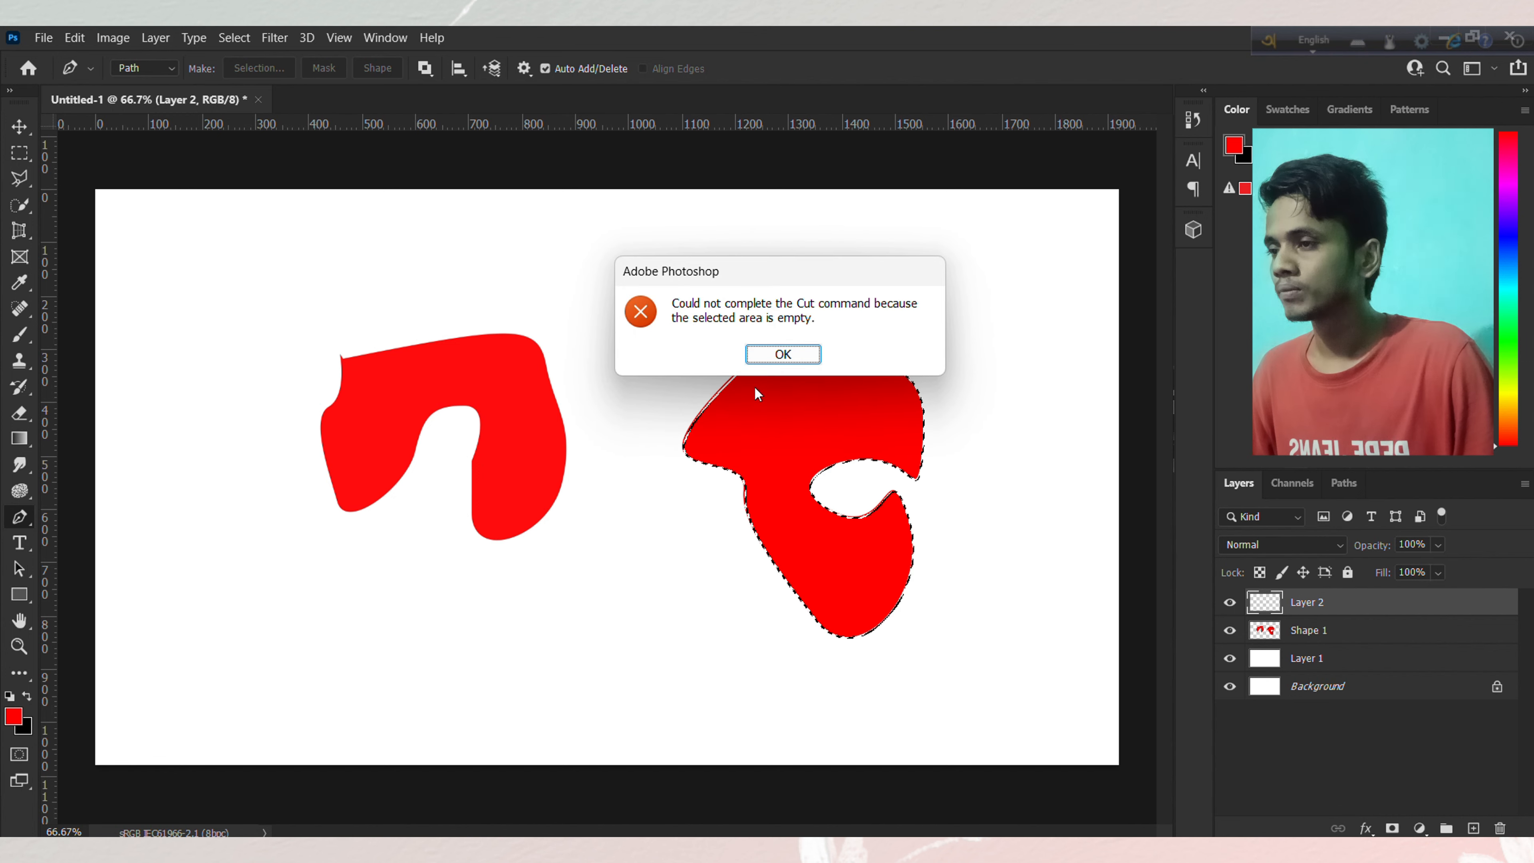
left_click(783, 354)
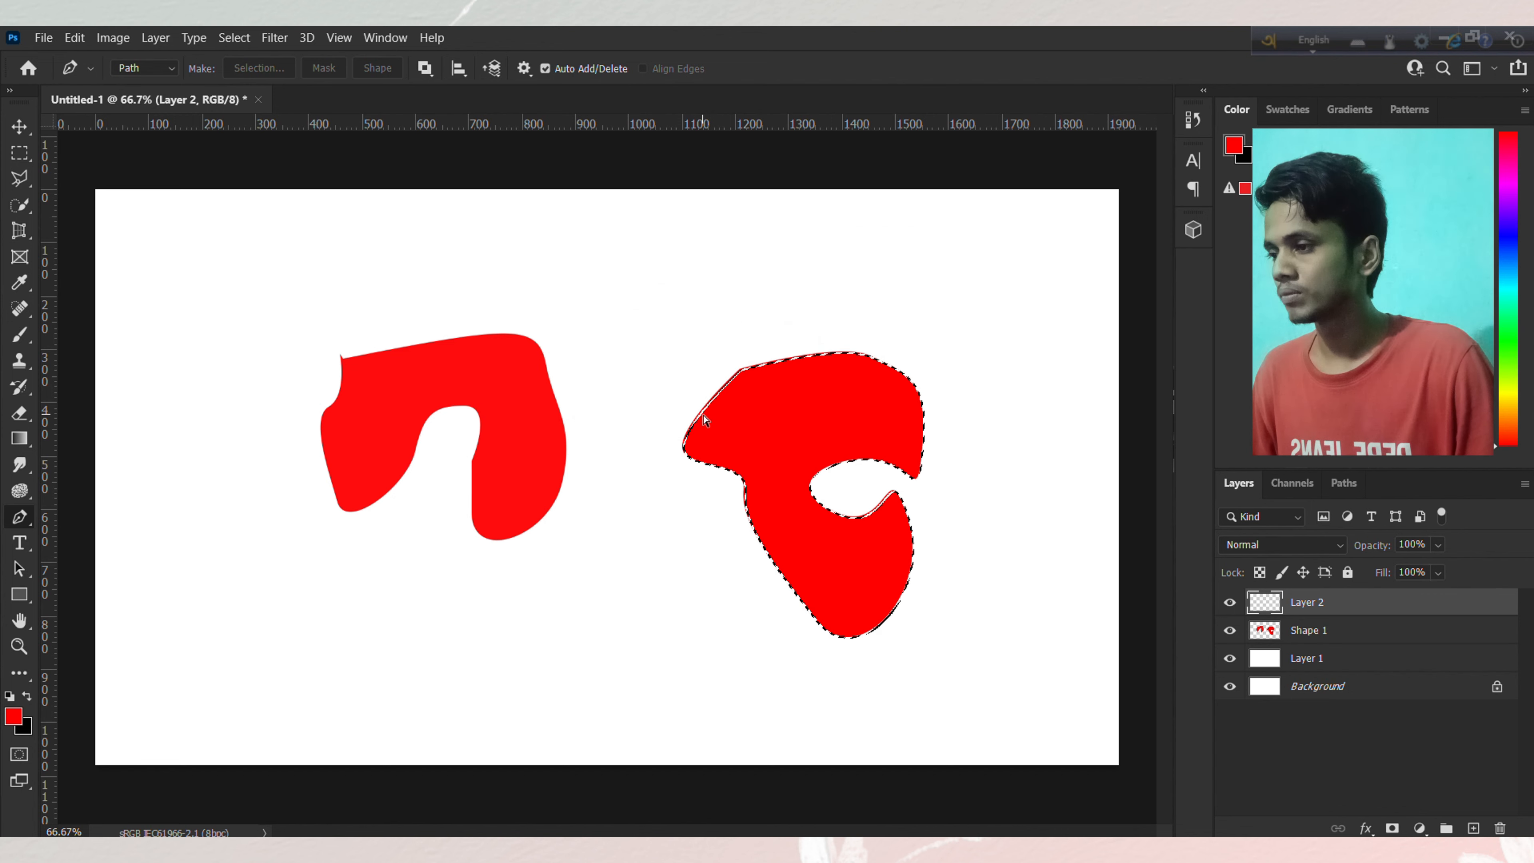
Step: Restore the dismissed path on the new layer, convert it to a selection and paint it red with the Brush
key("ctrl+z")
left_click(289, 508, "ctrl")
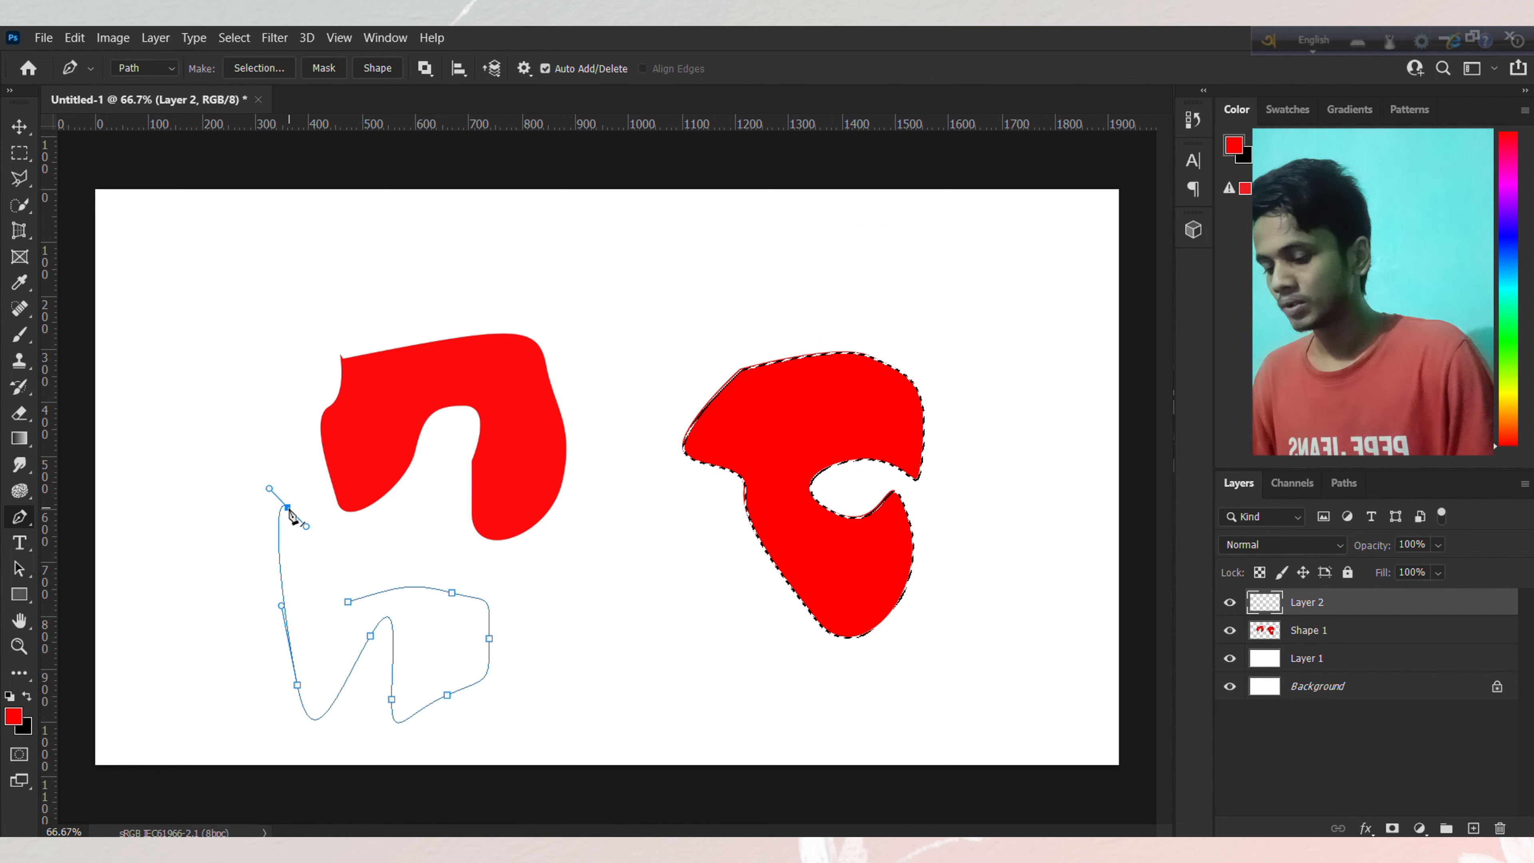
key("ctrl+Return")
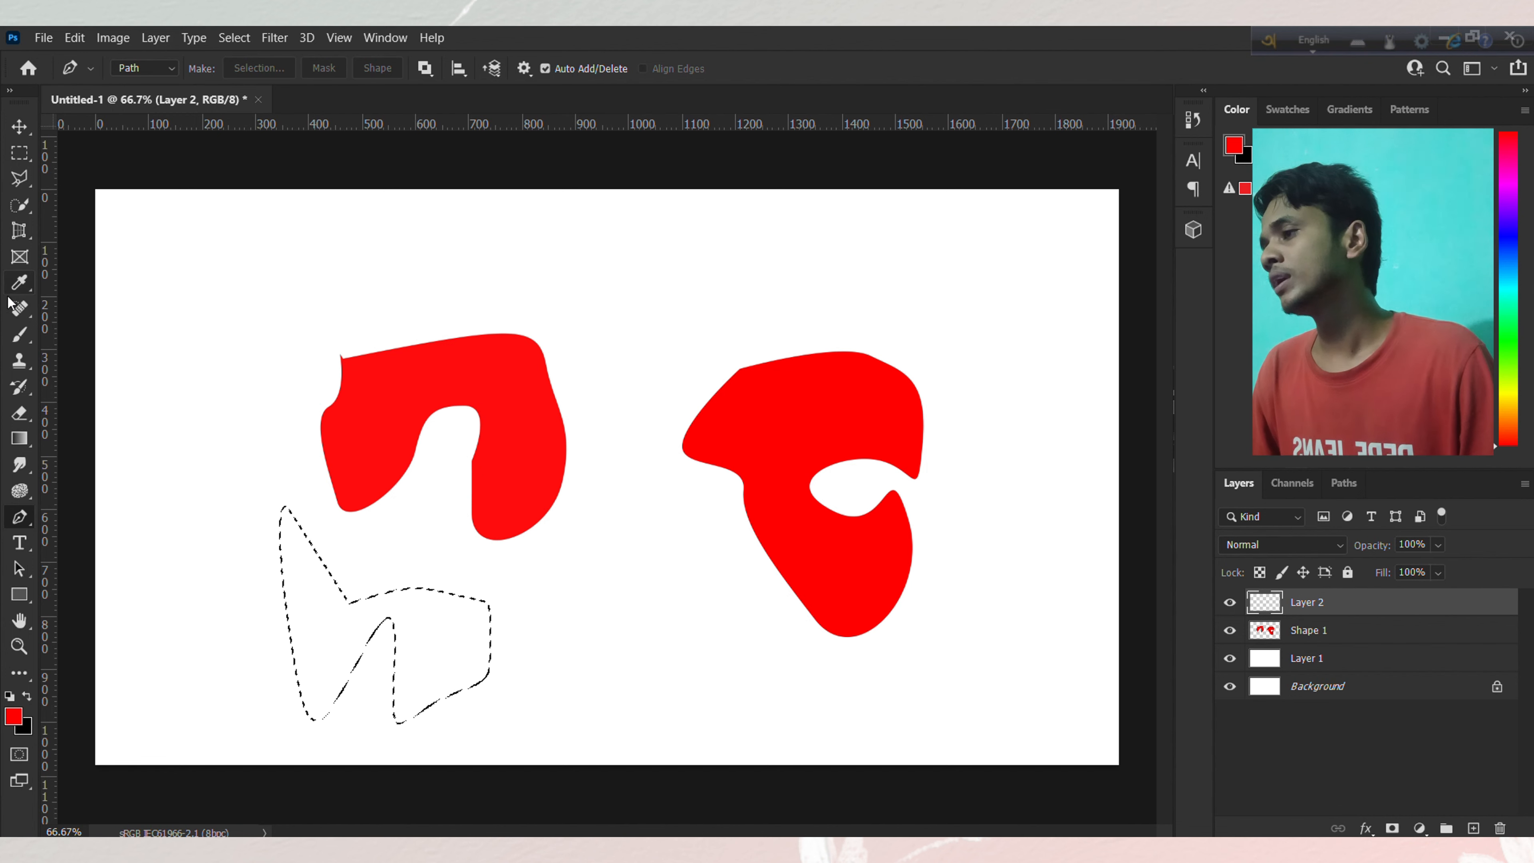
left_click(20, 334)
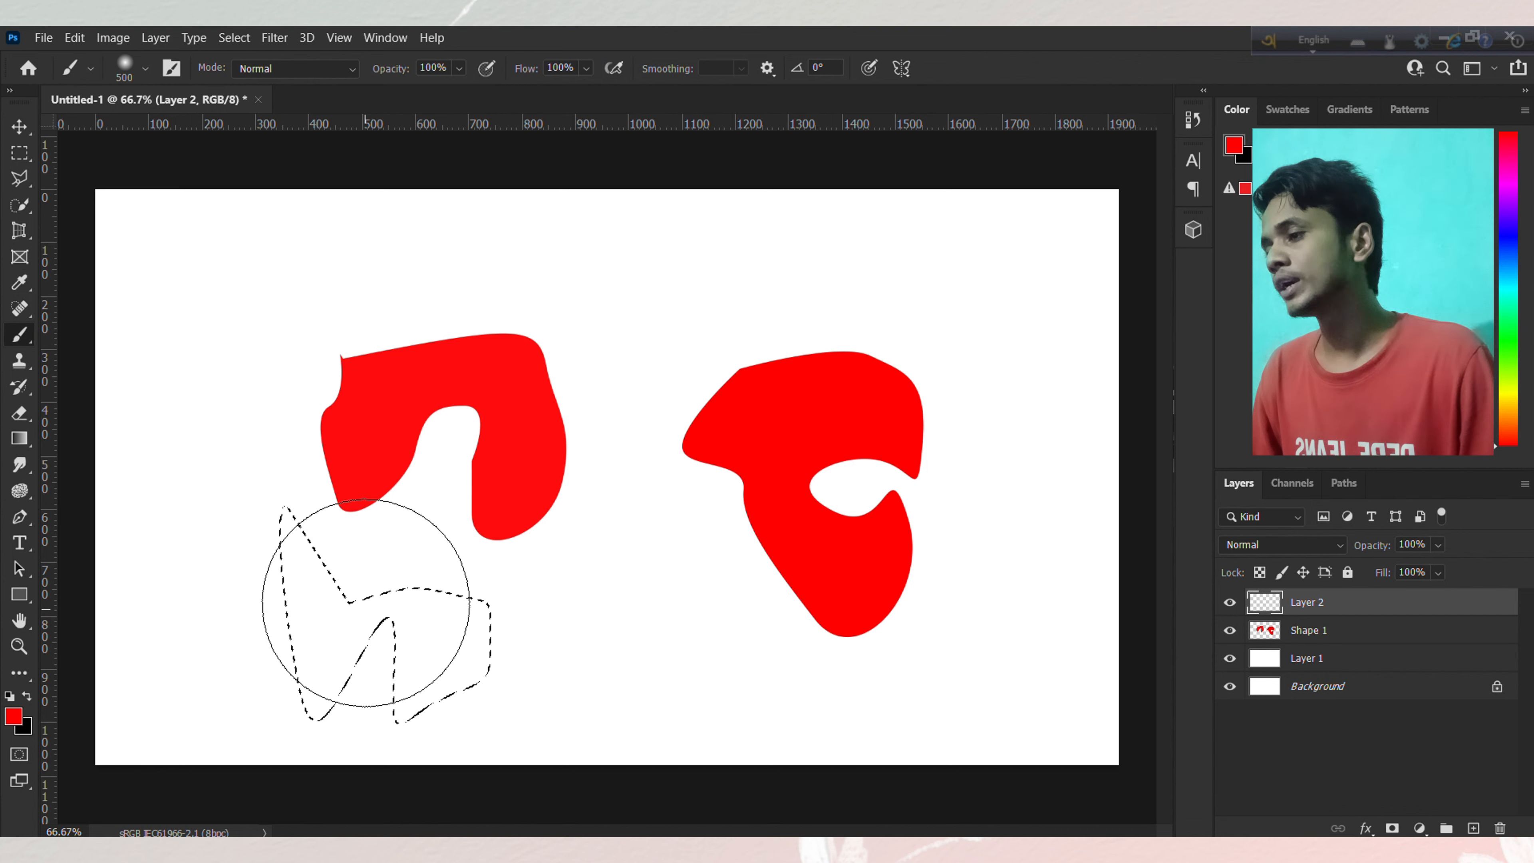
mouse_move(349, 589)
left_mouse_down()
mouse_move(428, 761)
mouse_move(472, 702)
left_mouse_up()
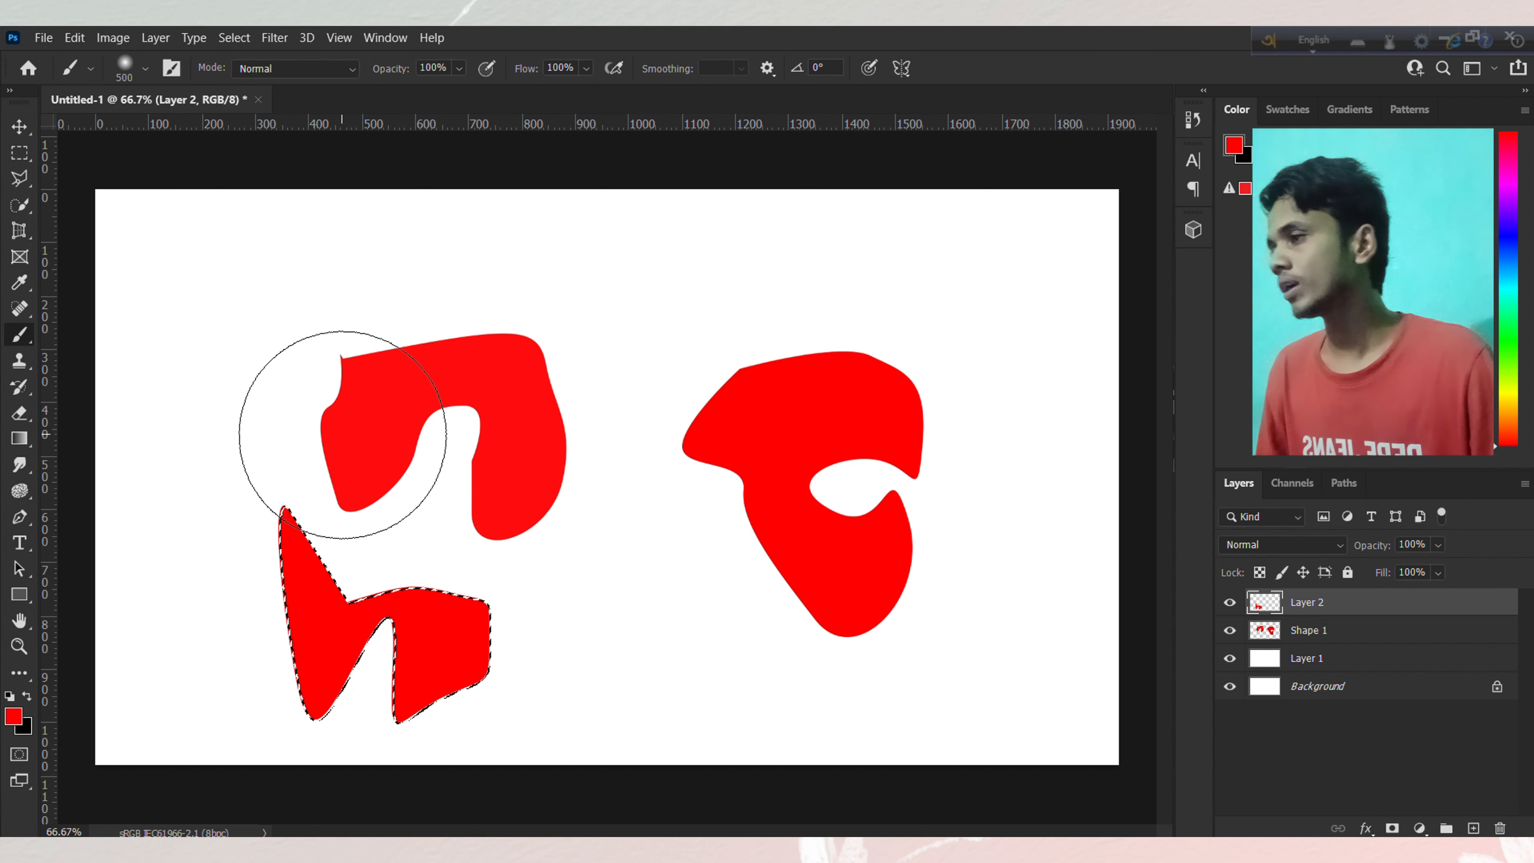
Step: Set the Pen tool to Shape mode and draw a closed, wavy vertical red shape about 172 × 866 px between the existing shapes
left_click(20, 517)
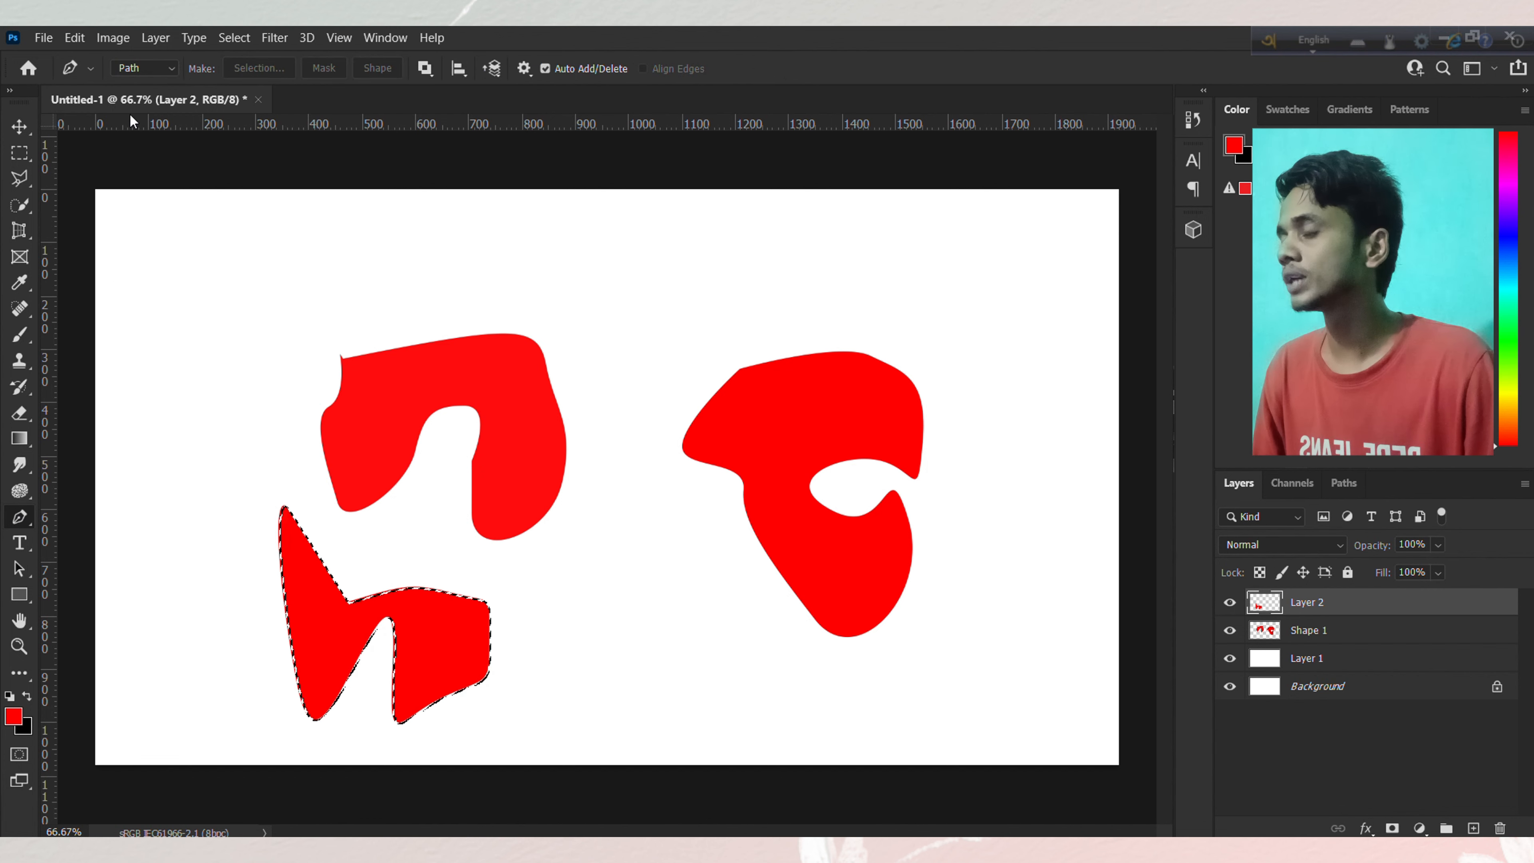
left_click(145, 76)
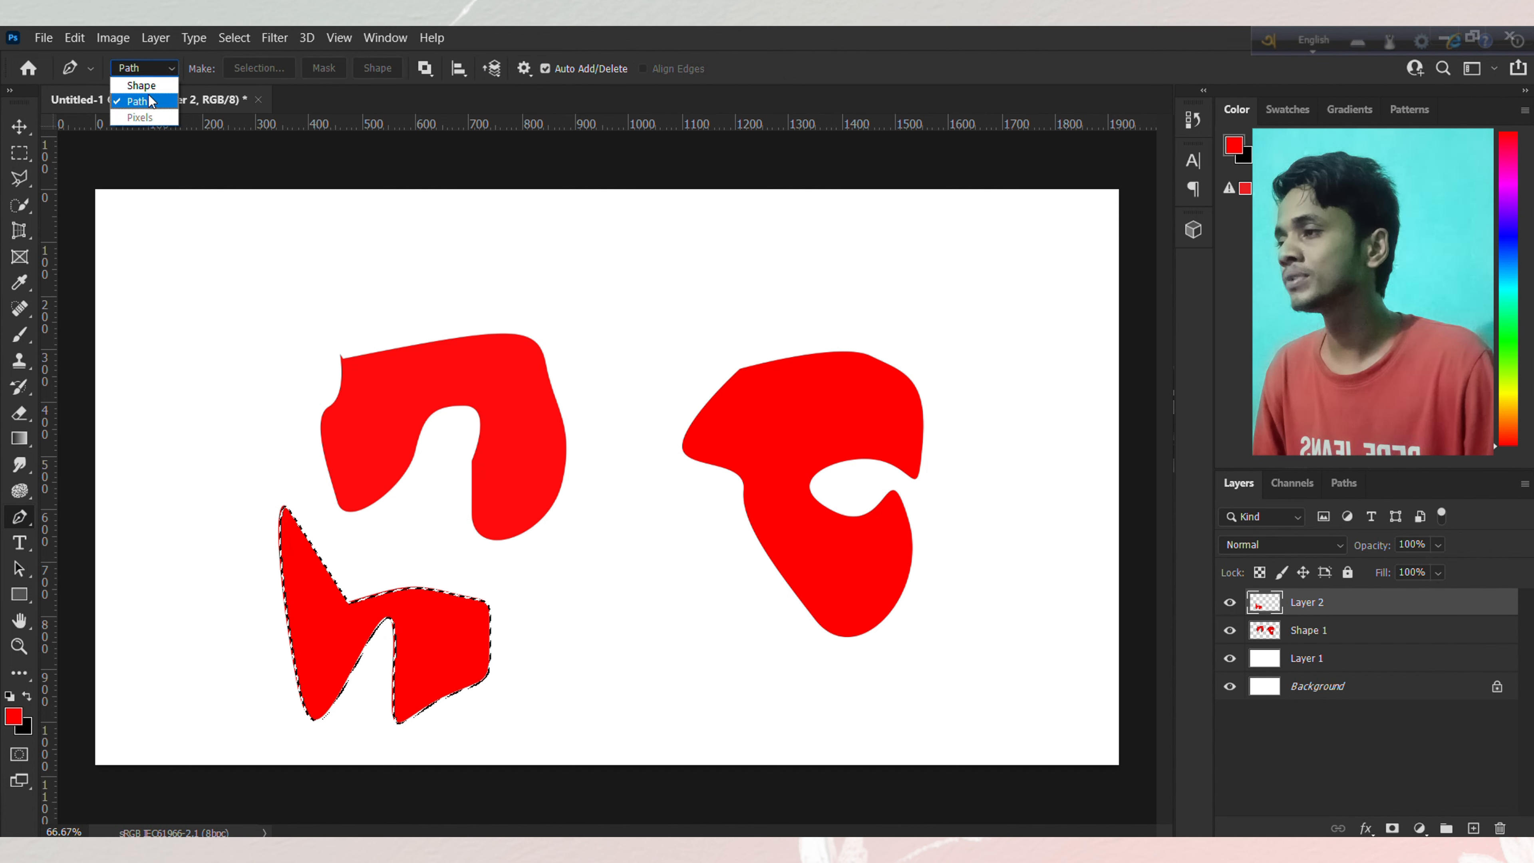
left_click(145, 86)
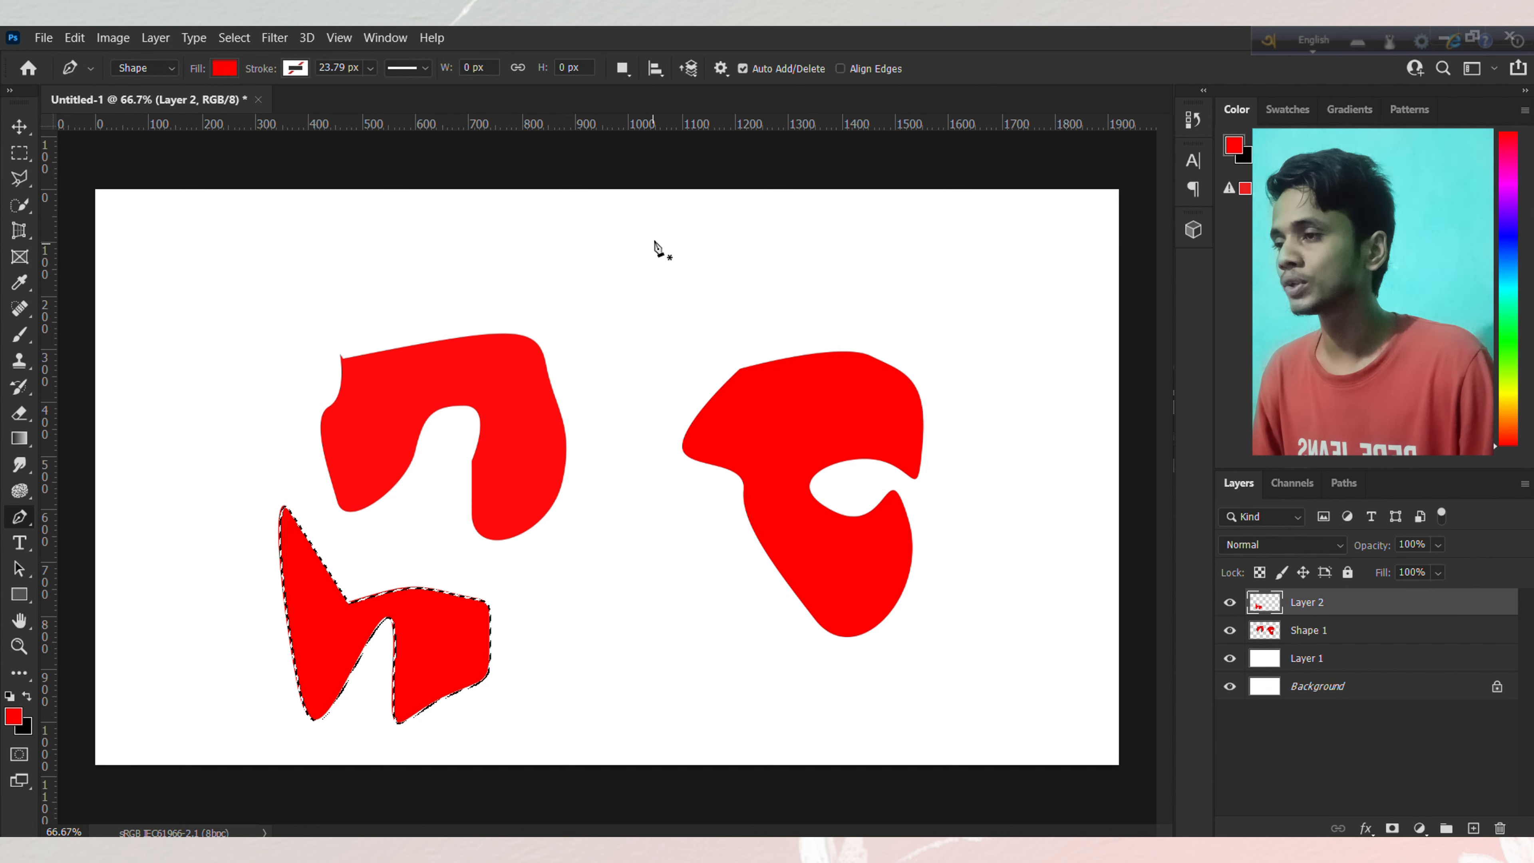
left_click_drag(609, 294, 630, 350)
left_click_drag(628, 426, 585, 523)
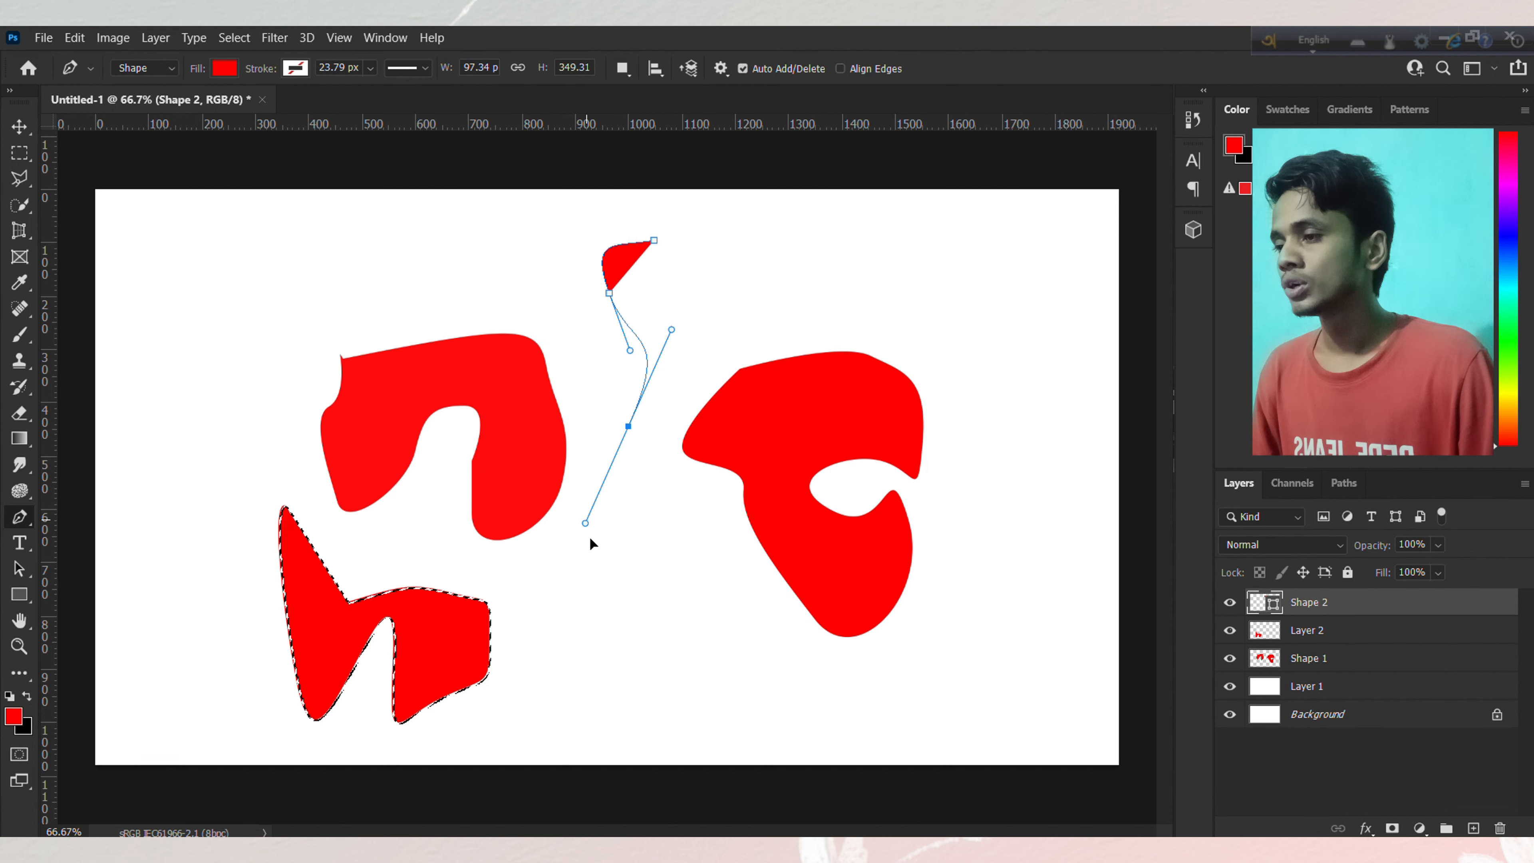
left_click_drag(604, 628, 677, 664)
left_click(670, 643)
left_click_drag(675, 548, 669, 470)
left_click_drag(660, 410, 657, 247)
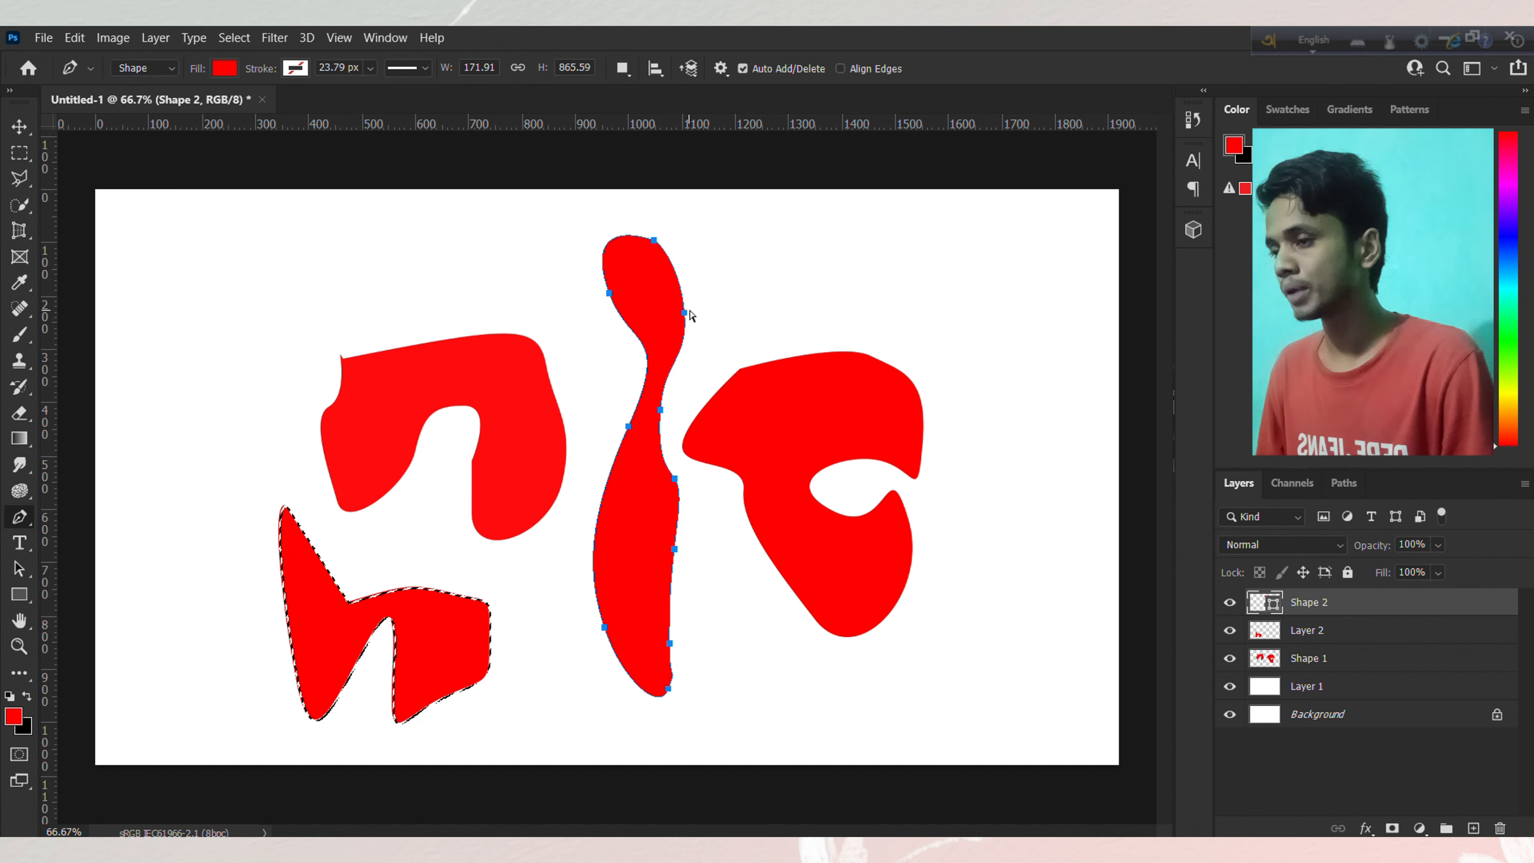
Step: Clear the artwork by deleting the Shape 2, Layer 2 and Shape 1 layers
key("ctrl+a")
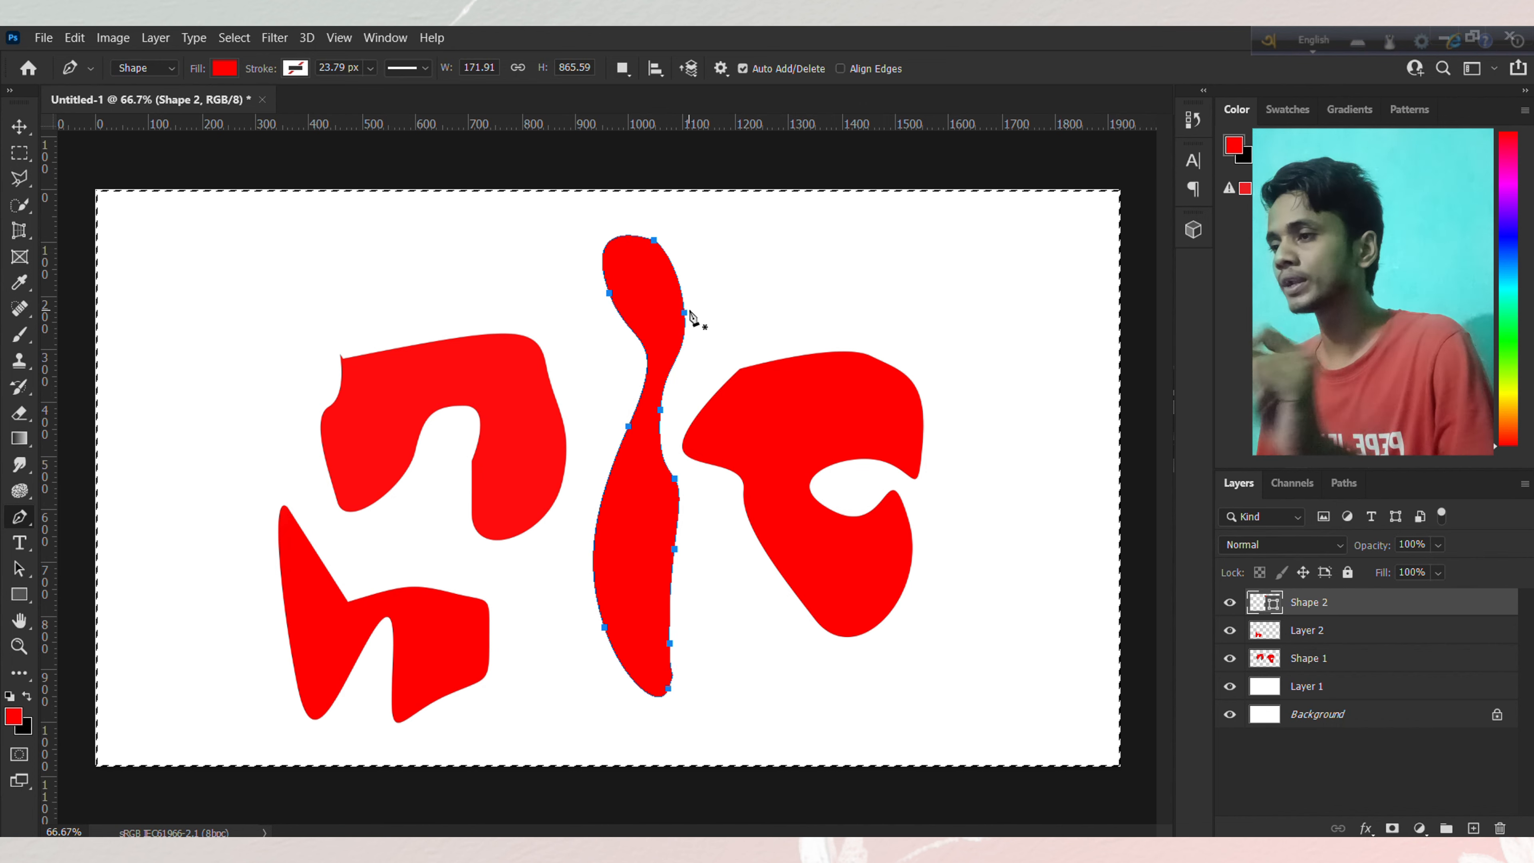
key("ctrl+e")
key("Delete")
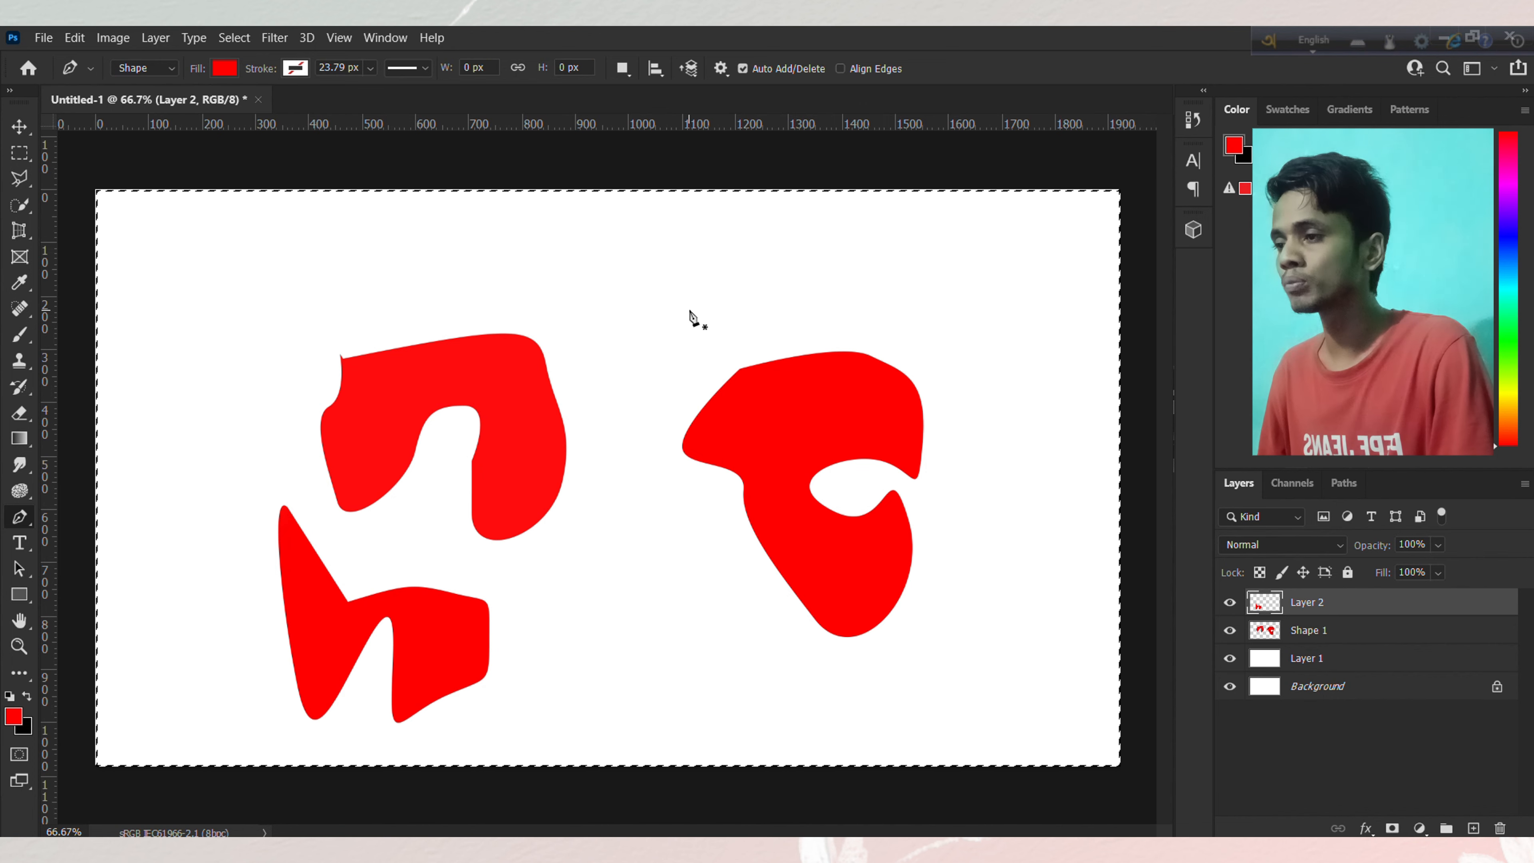
key("Delete")
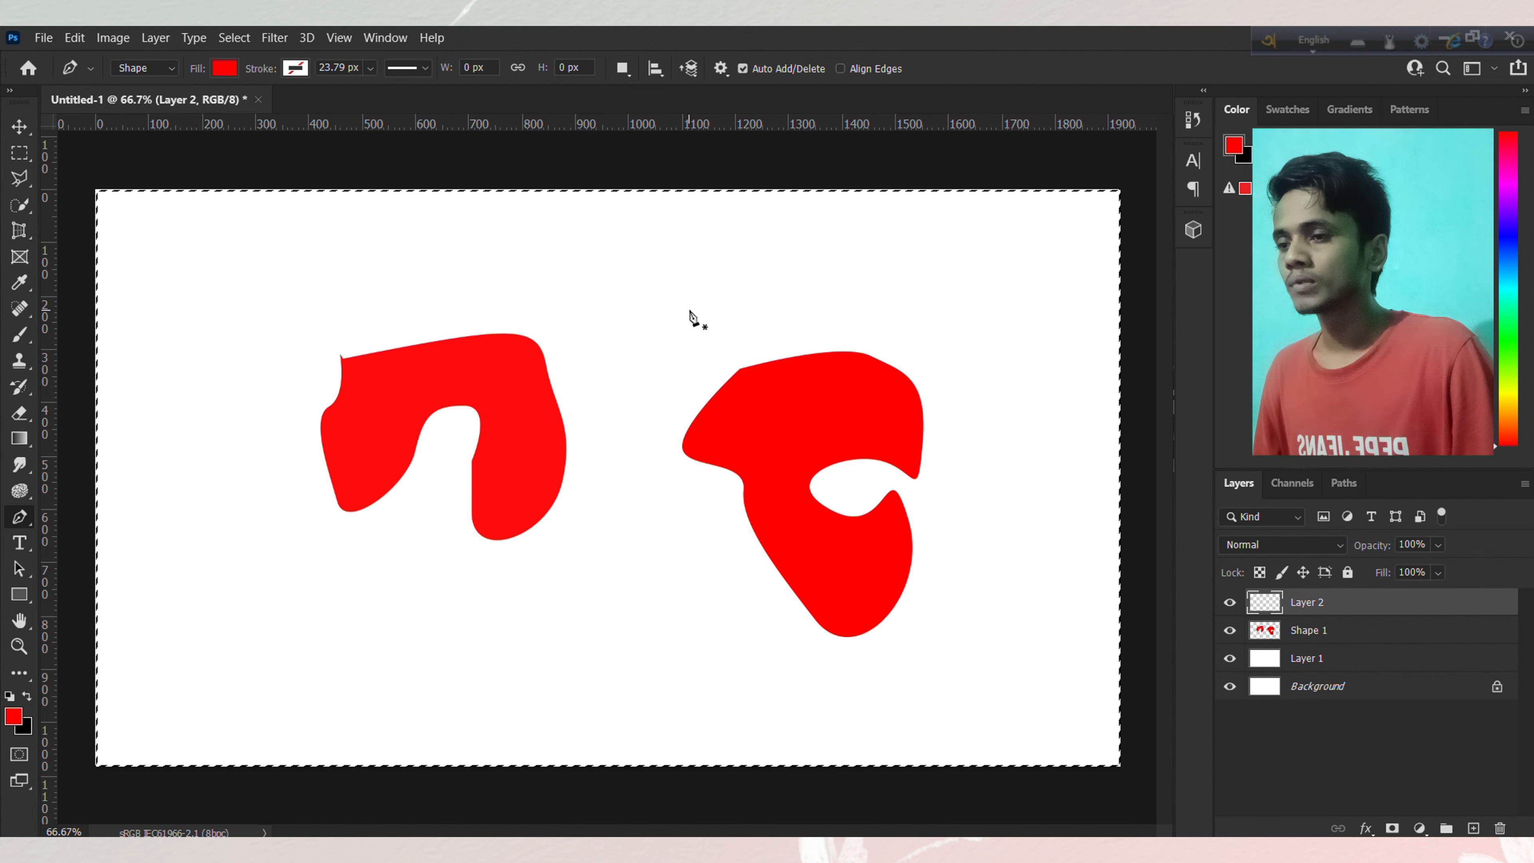
left_click_drag(1322, 607, 1510, 827)
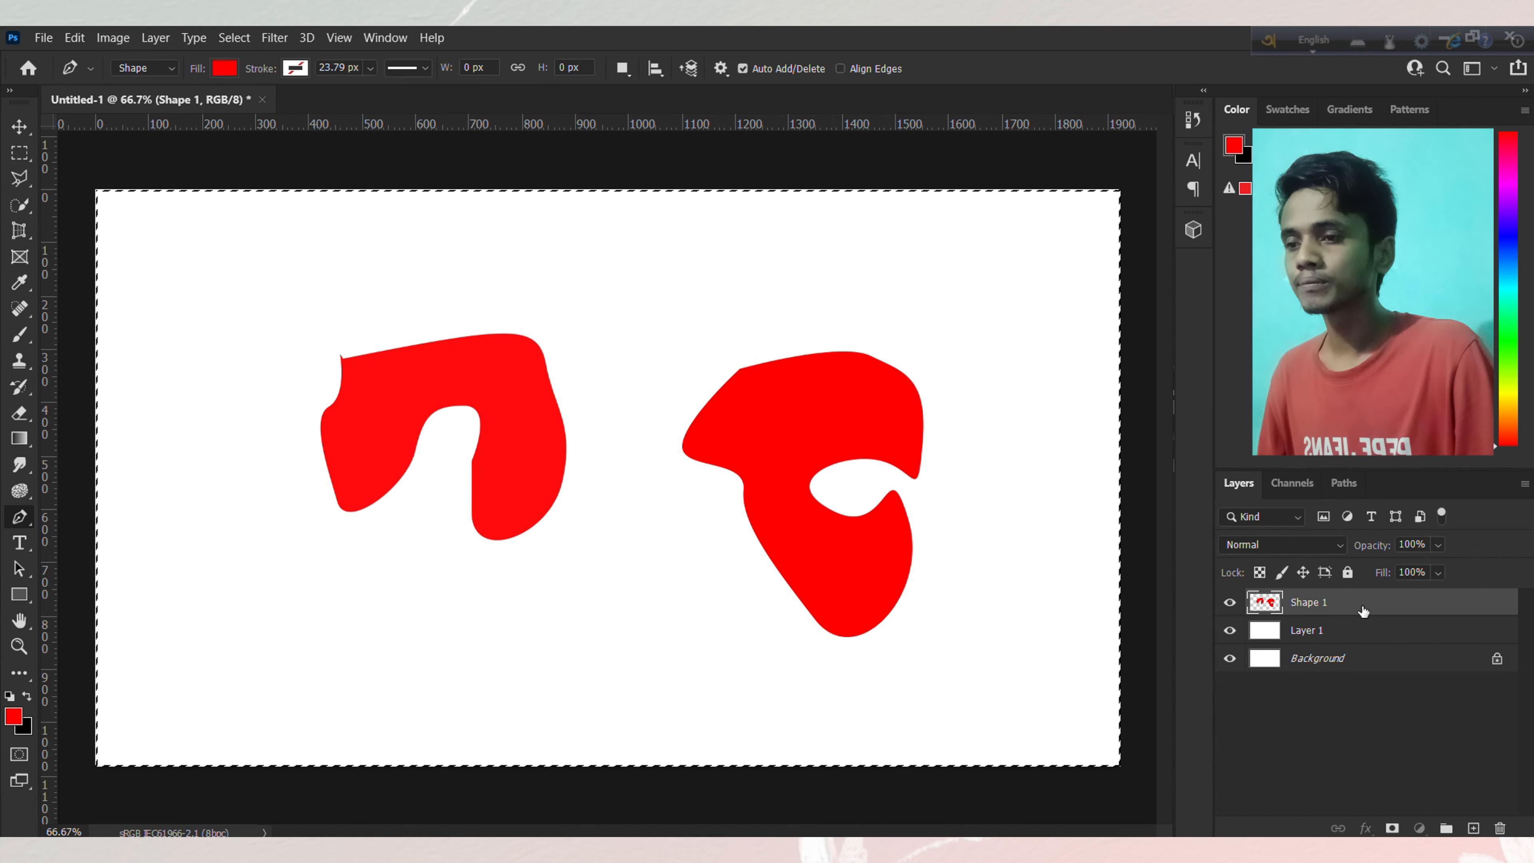
left_click_drag(1363, 605, 1501, 828)
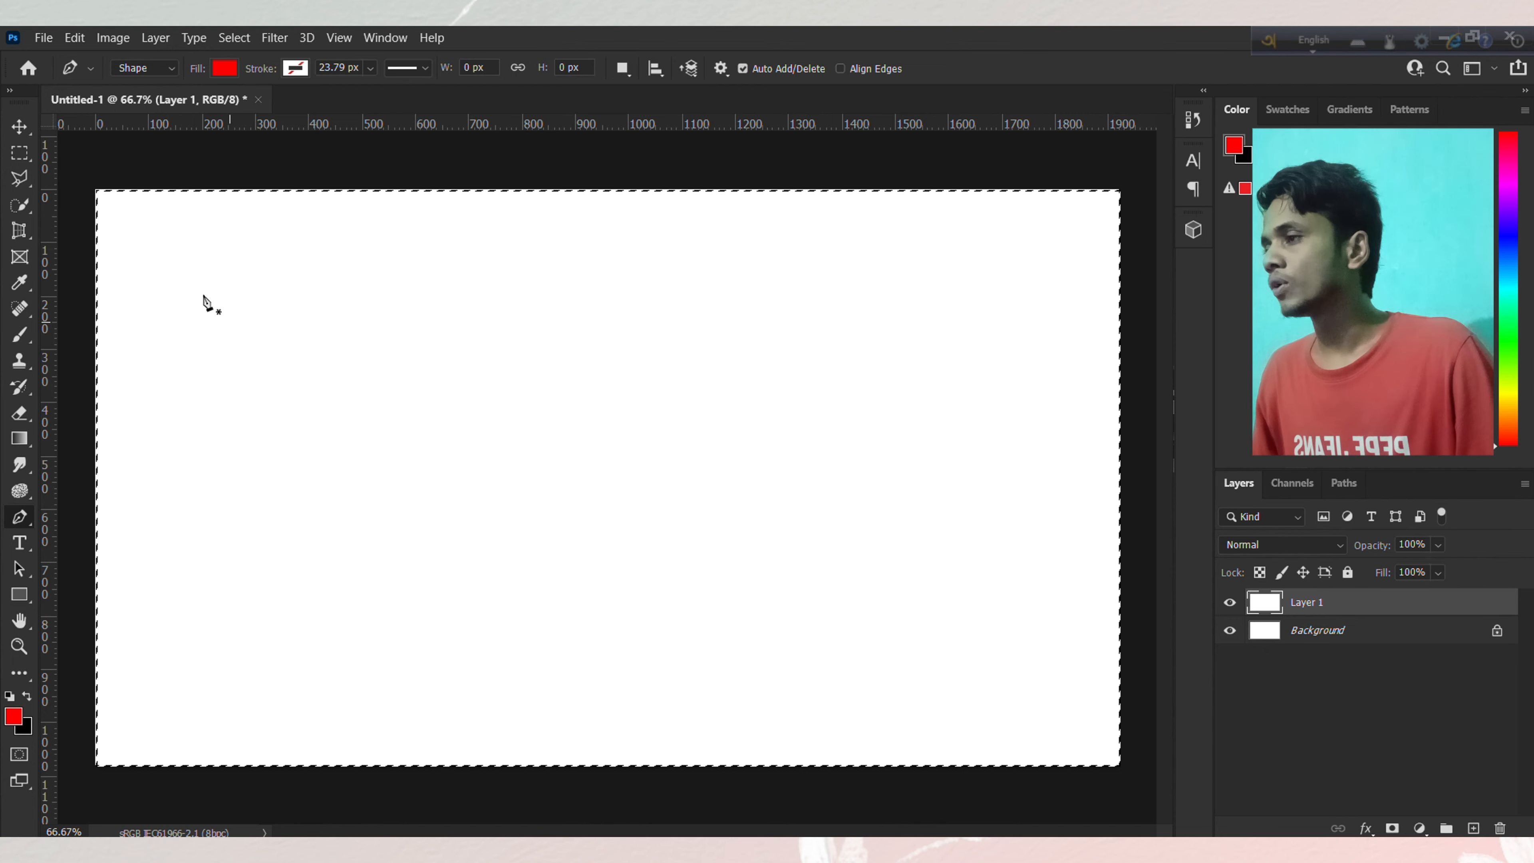
Step: Deselect the canvas and start a new red shape with the Pen tool, bending its first curve's incoming handle upward into a taller arch
left_click(18, 127)
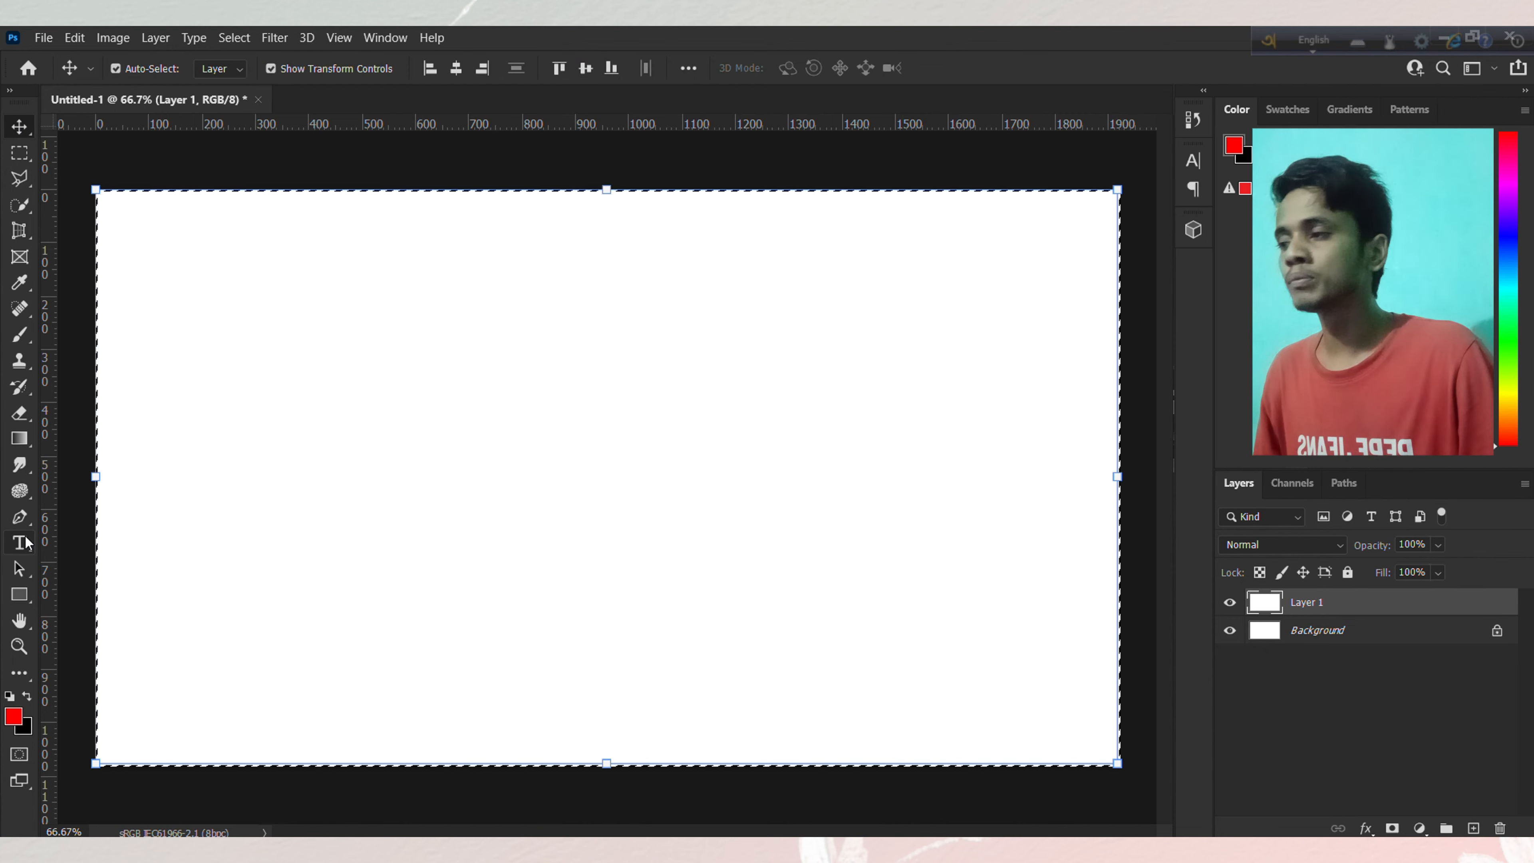
left_click(21, 523)
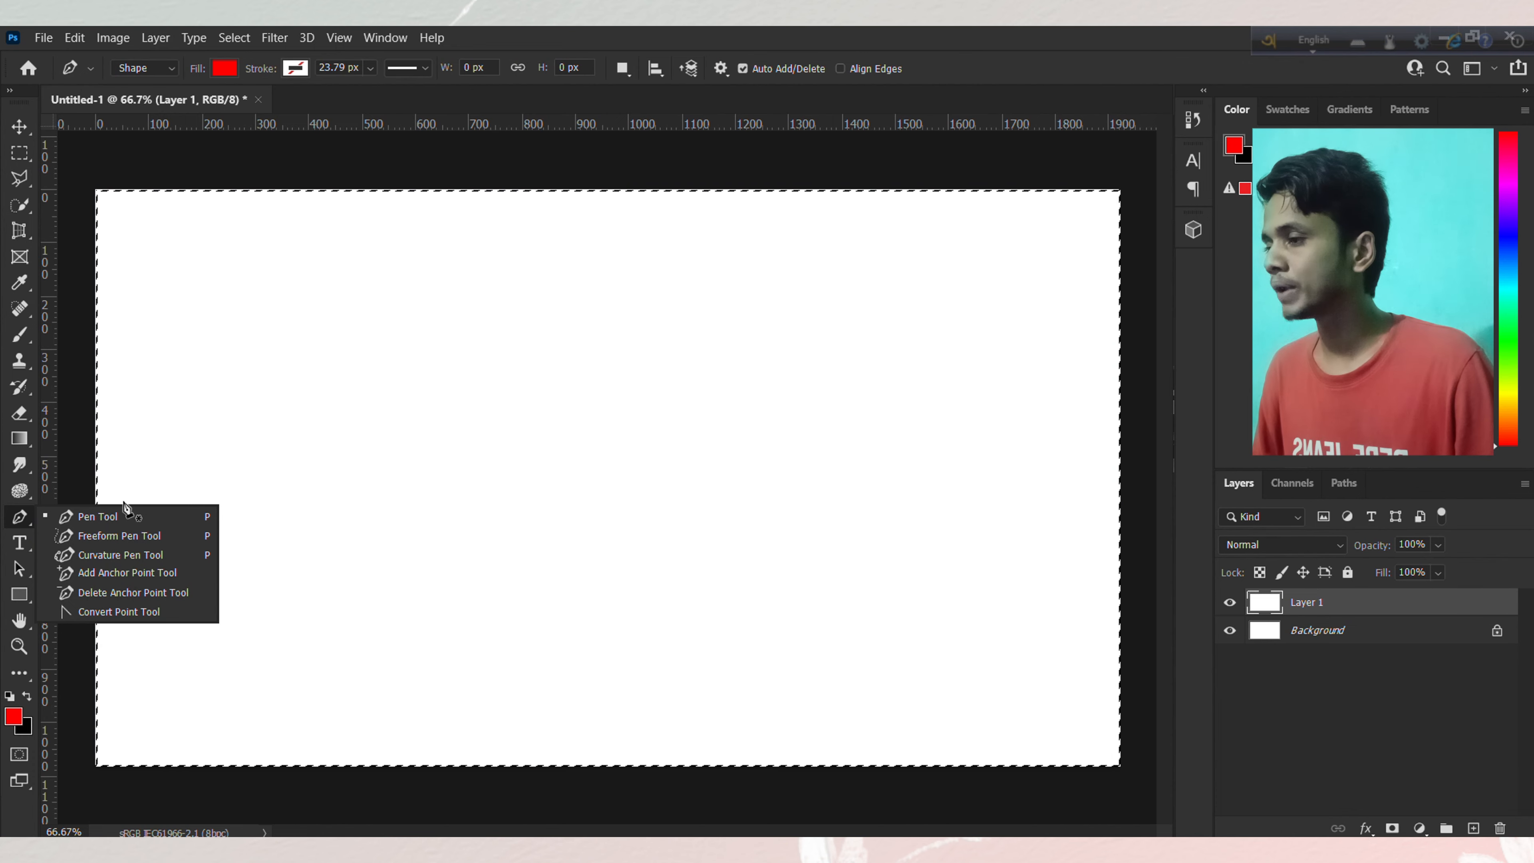
left_click(105, 515)
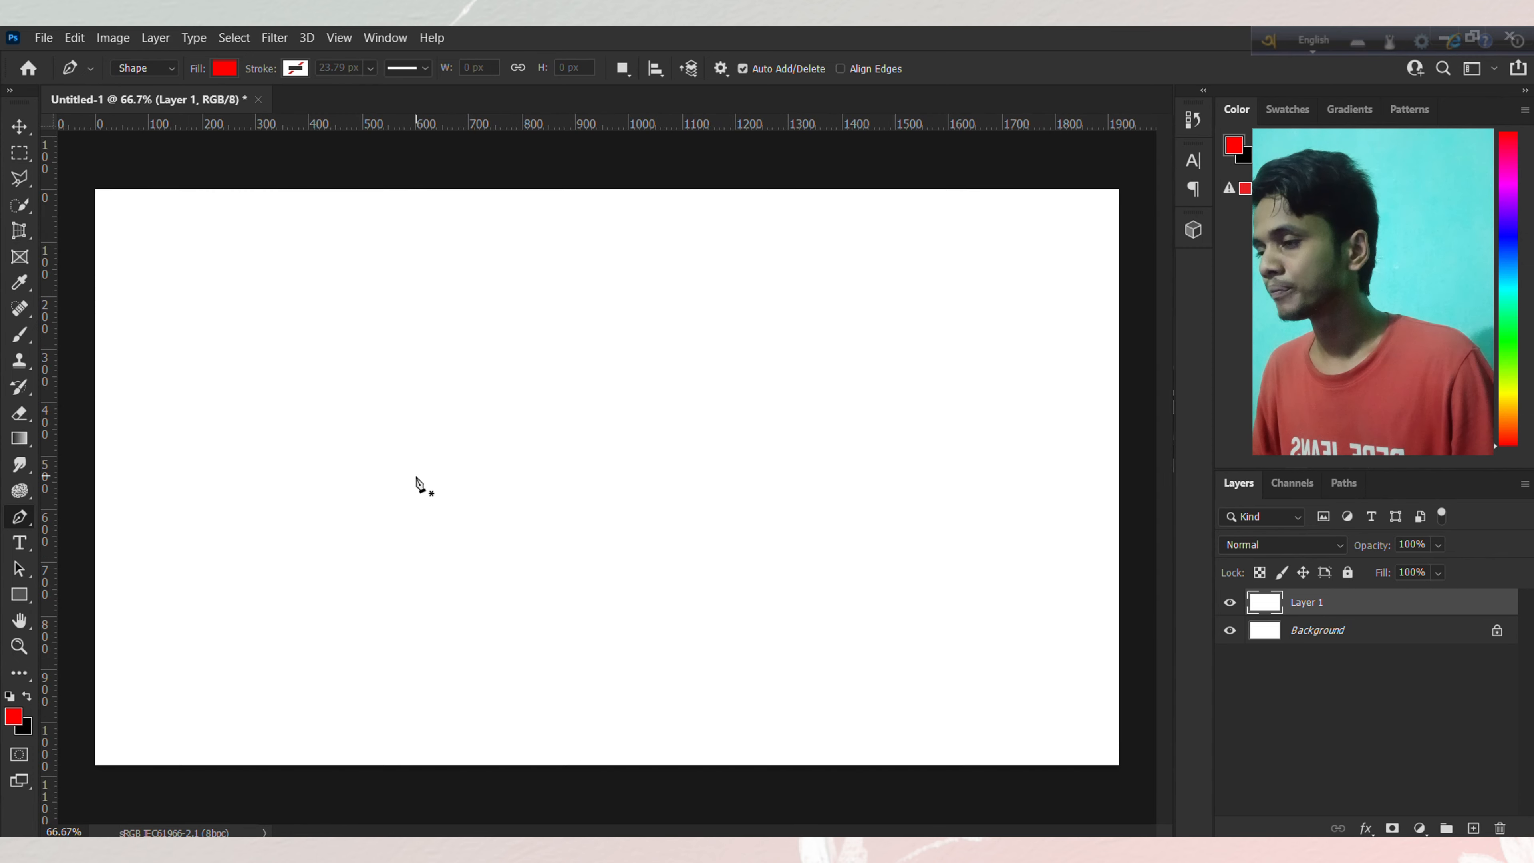
scroll(417, 481, "up", 2)
scroll(400, 463, "up", 3)
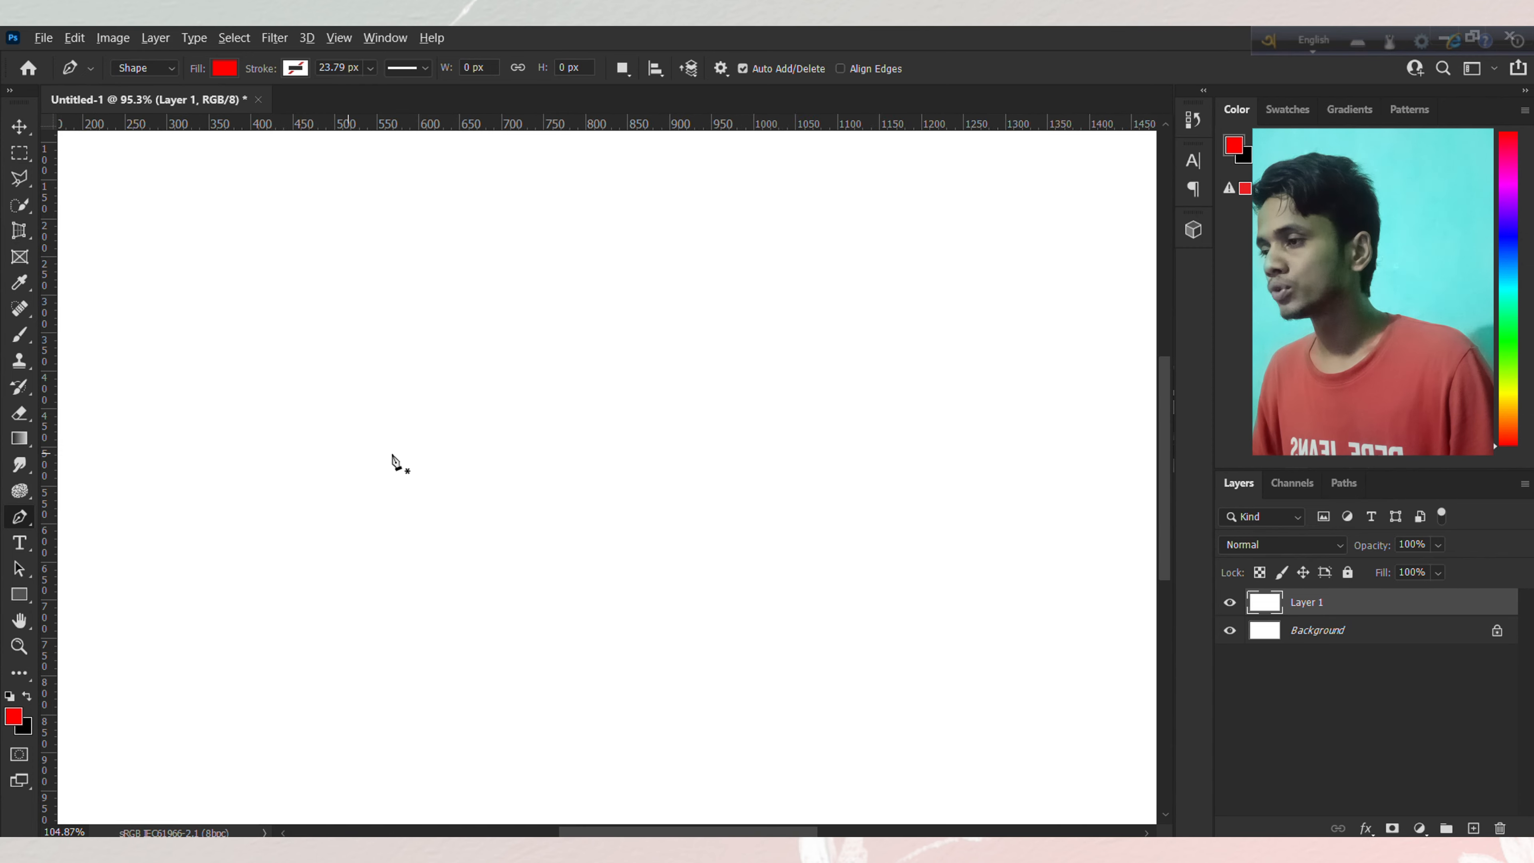
left_click(393, 453)
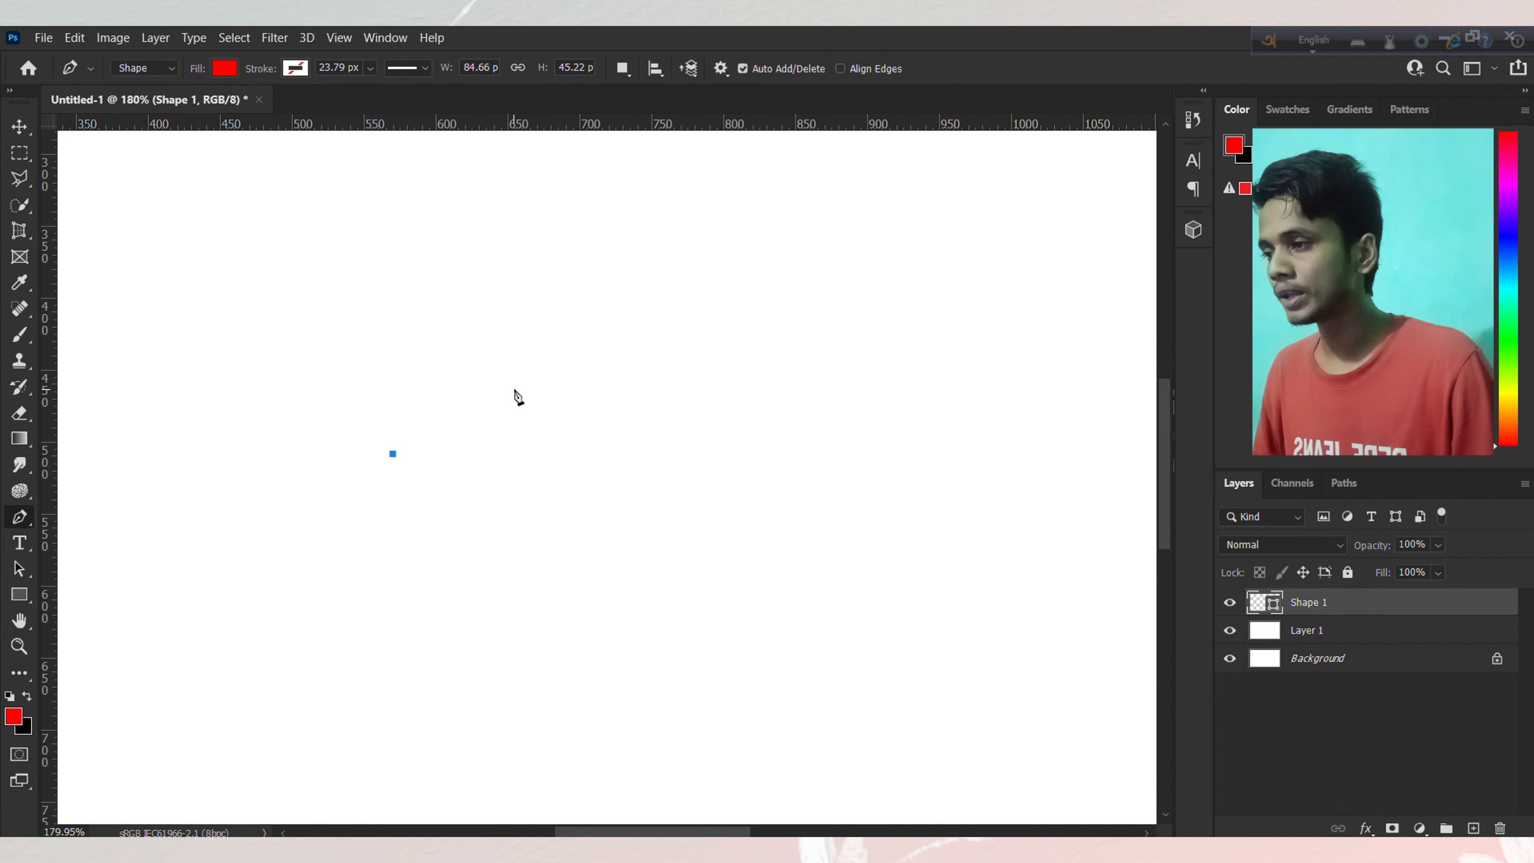
left_click_drag(515, 389, 603, 389)
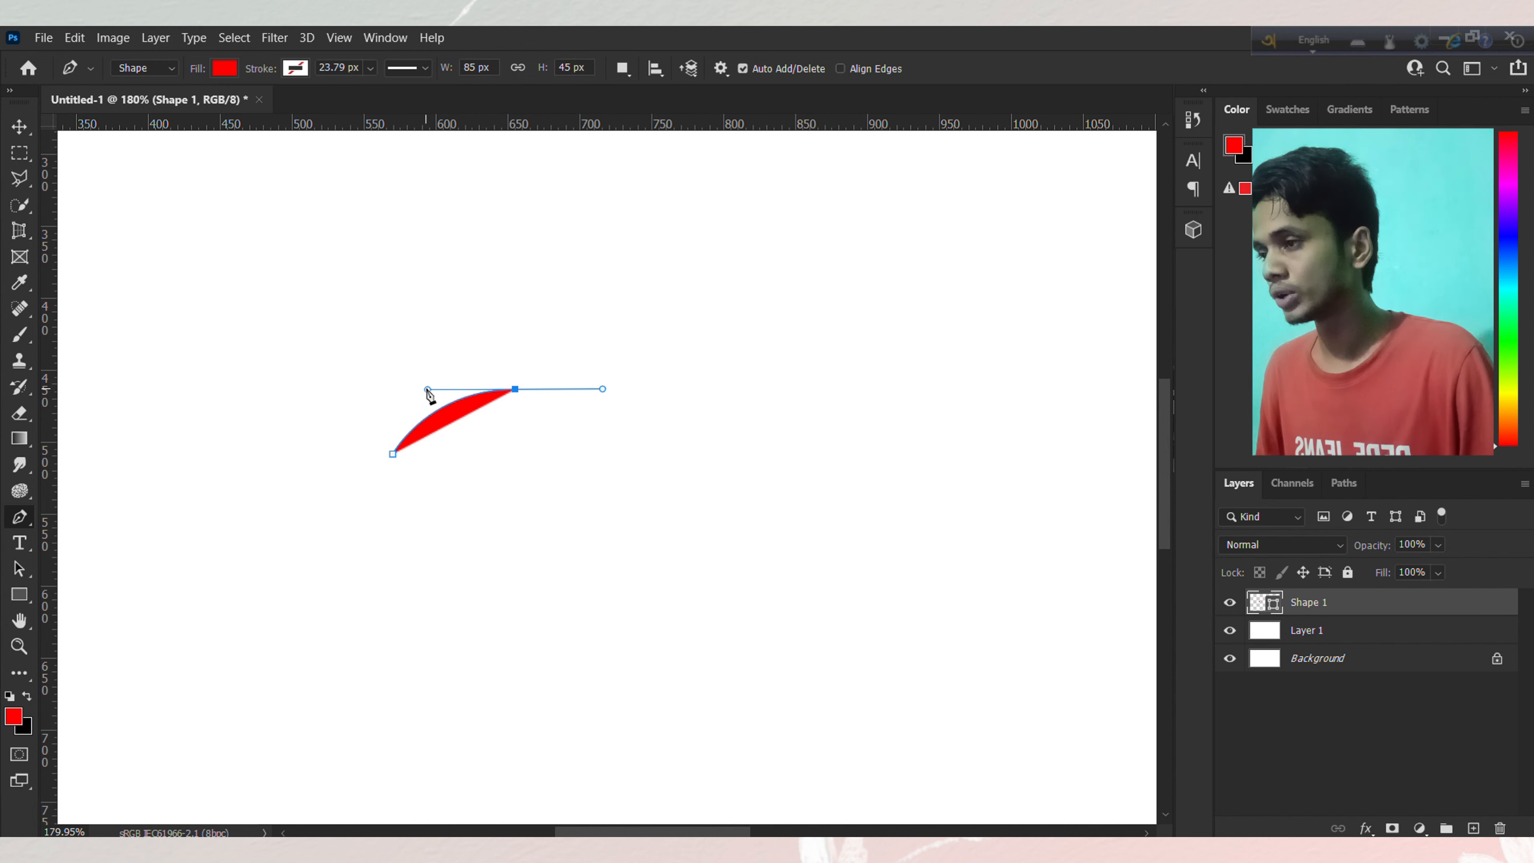
scroll(429, 394, "up", 4)
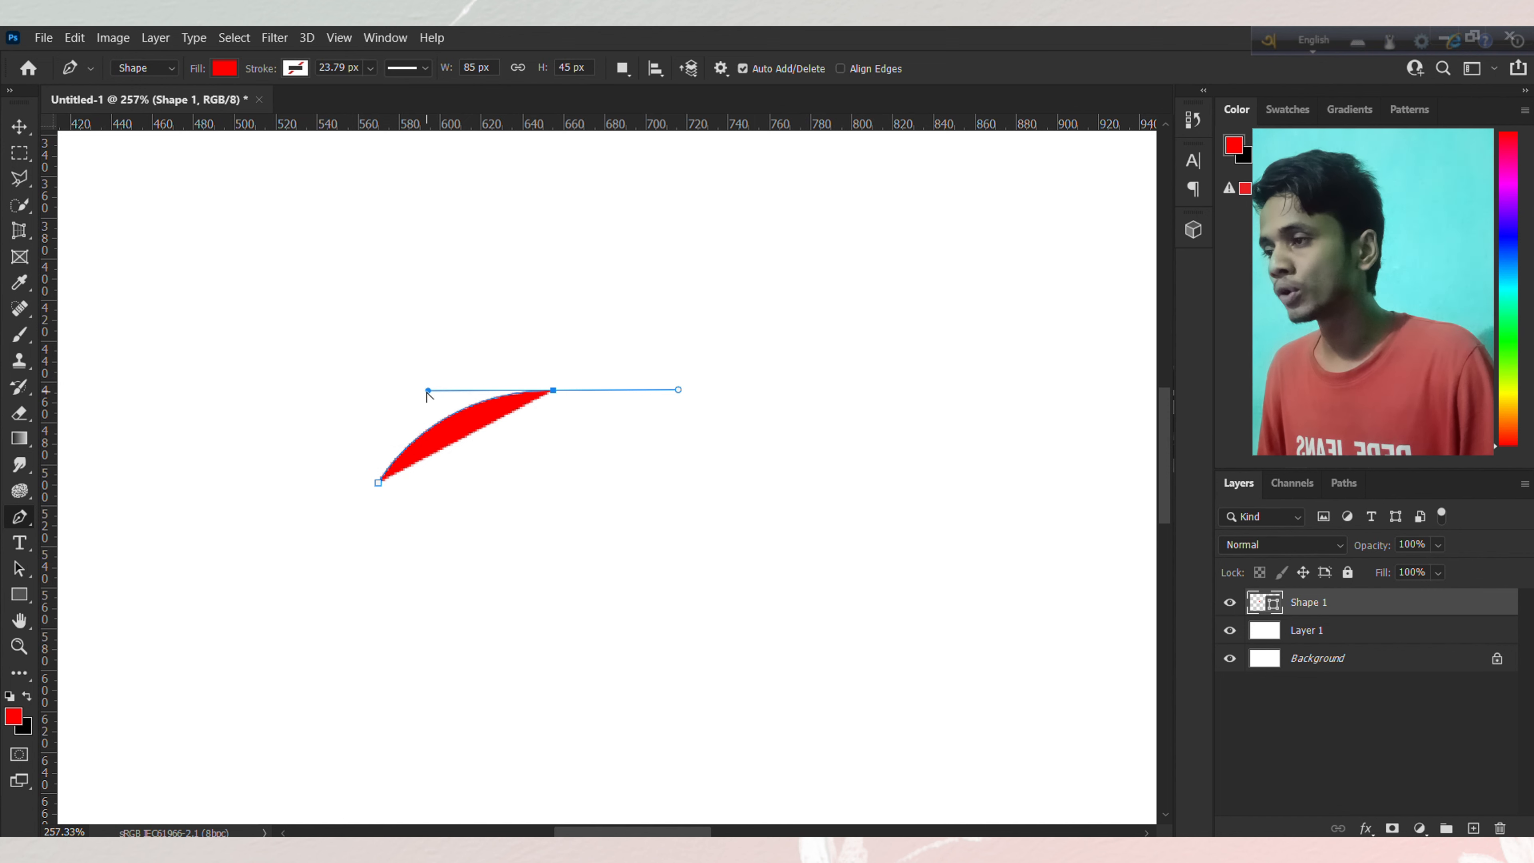
left_click_drag(429, 393, 396, 263)
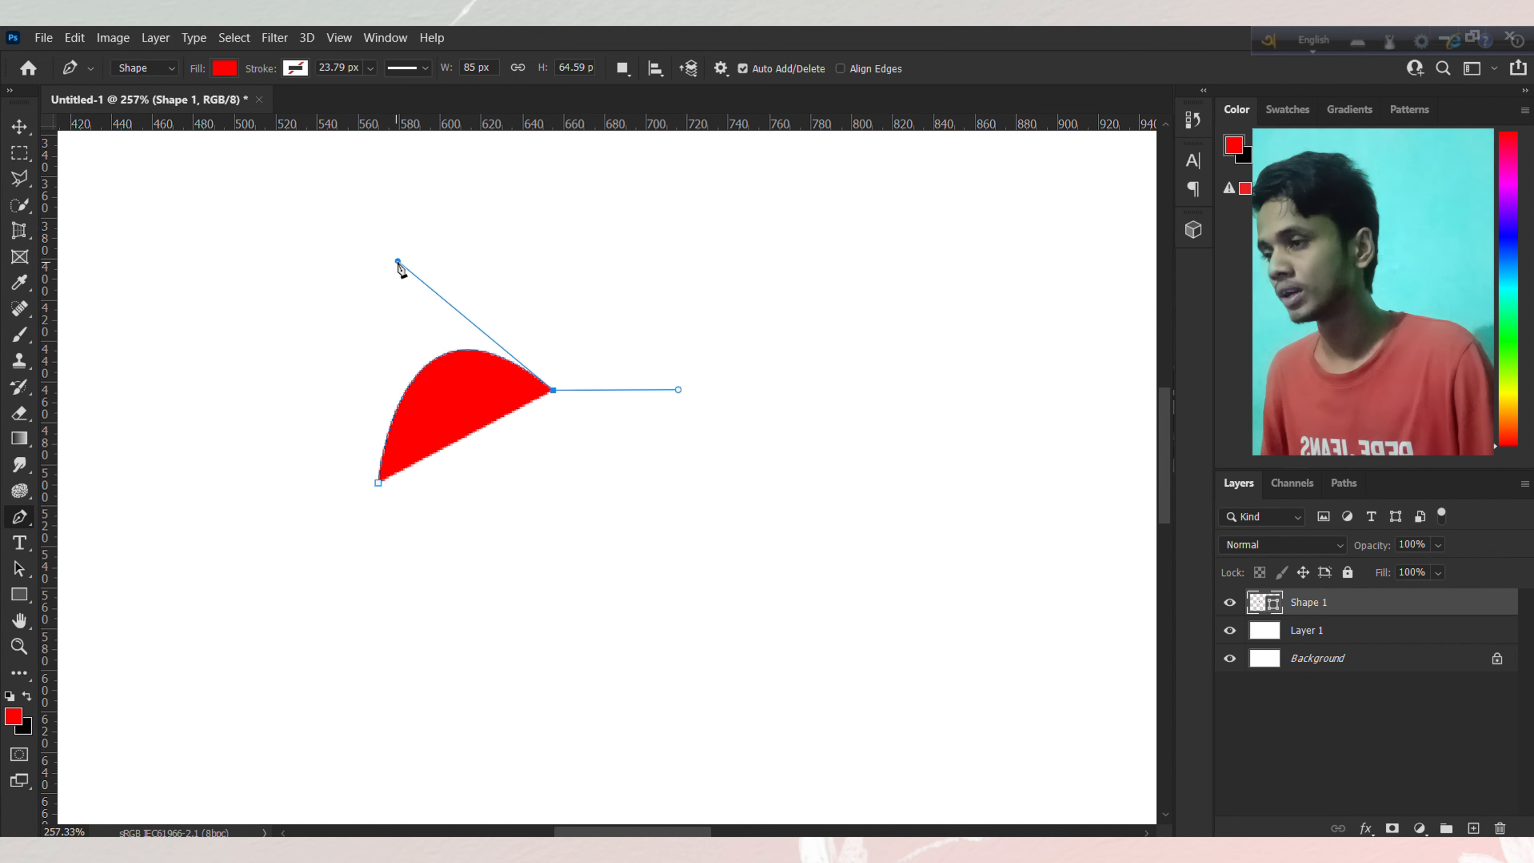
Step: Add two more anchor points to the shape and adjust the middle point's handles to form an inward notch and an outward lobe
left_click_drag(660, 454, 683, 471)
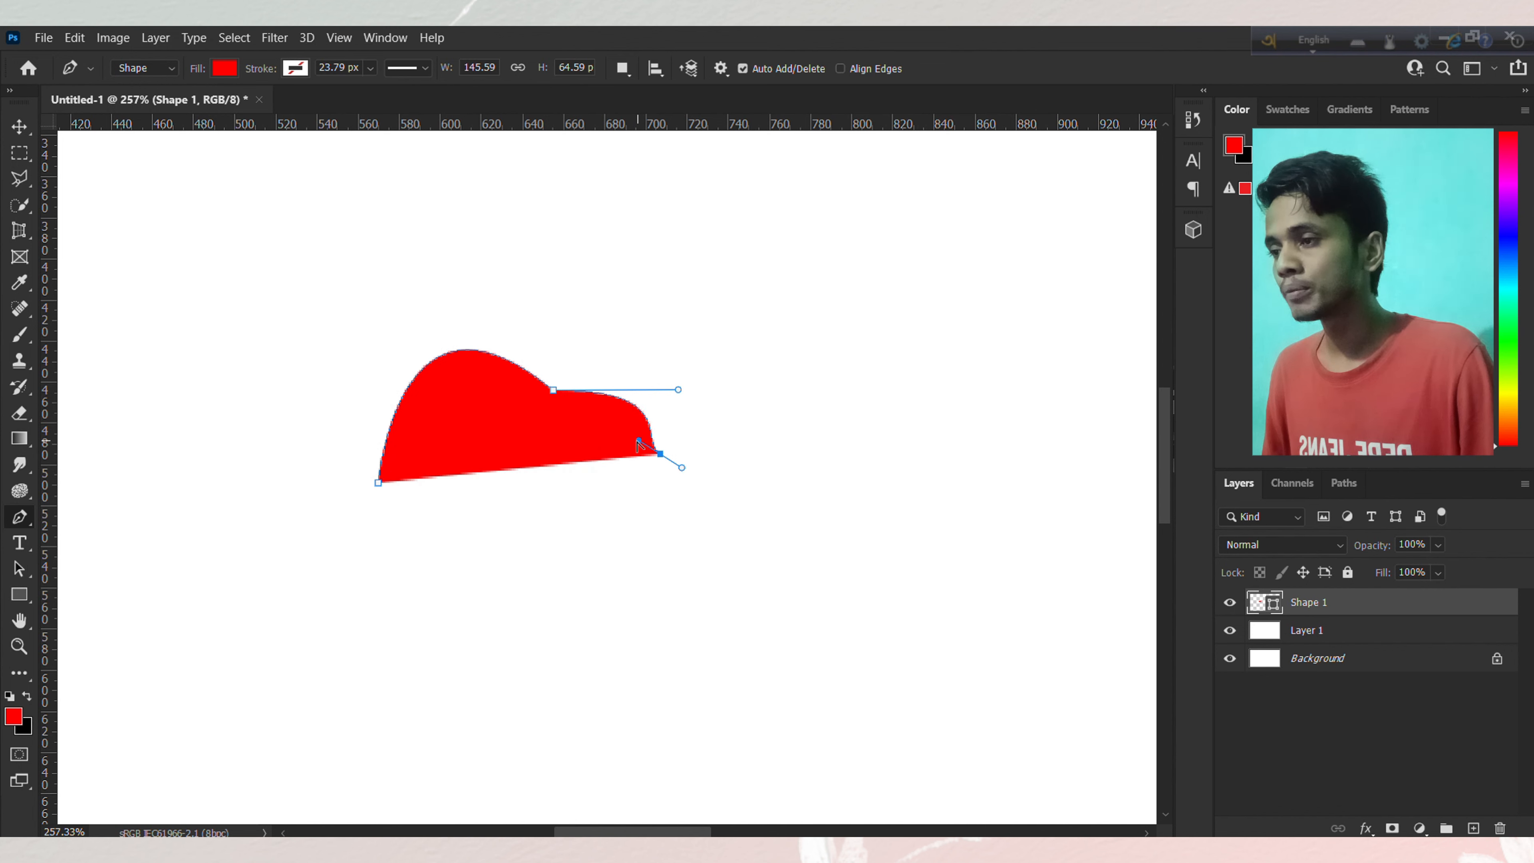
left_click_drag(619, 485, 455, 558)
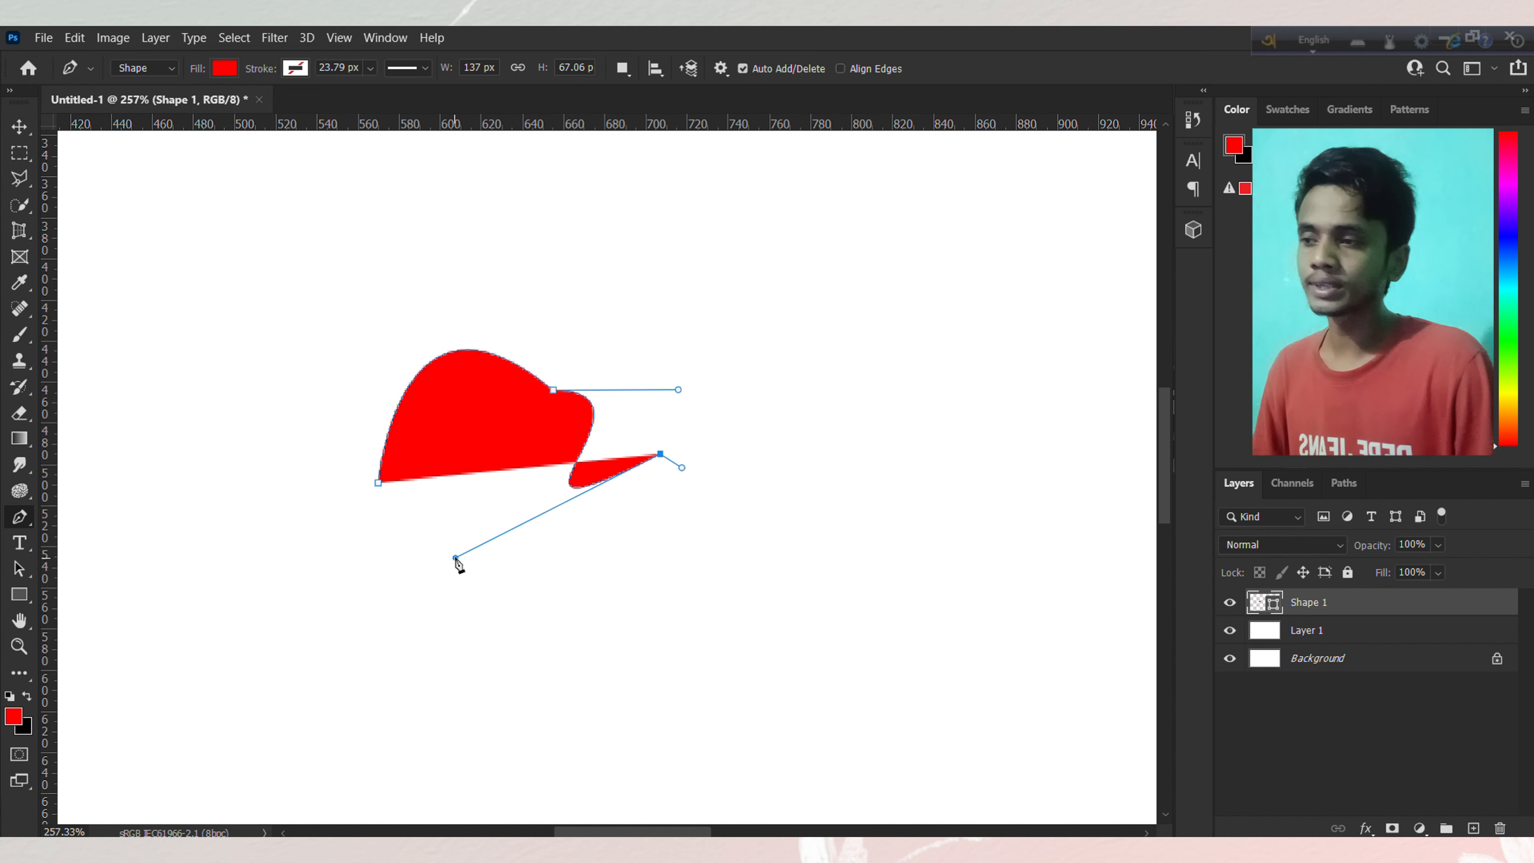
left_click(671, 548)
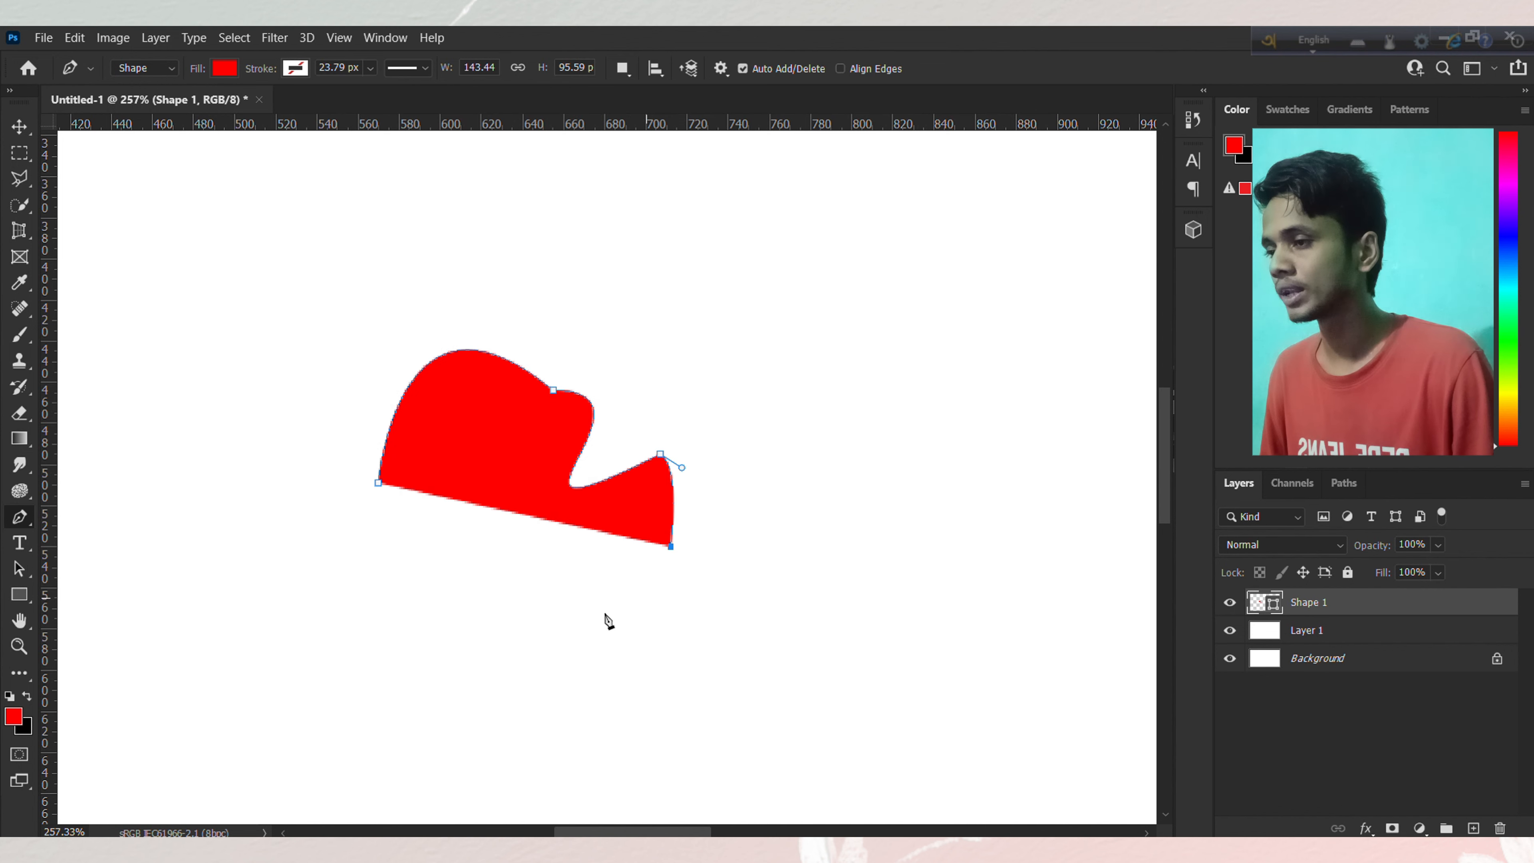
left_click(682, 468)
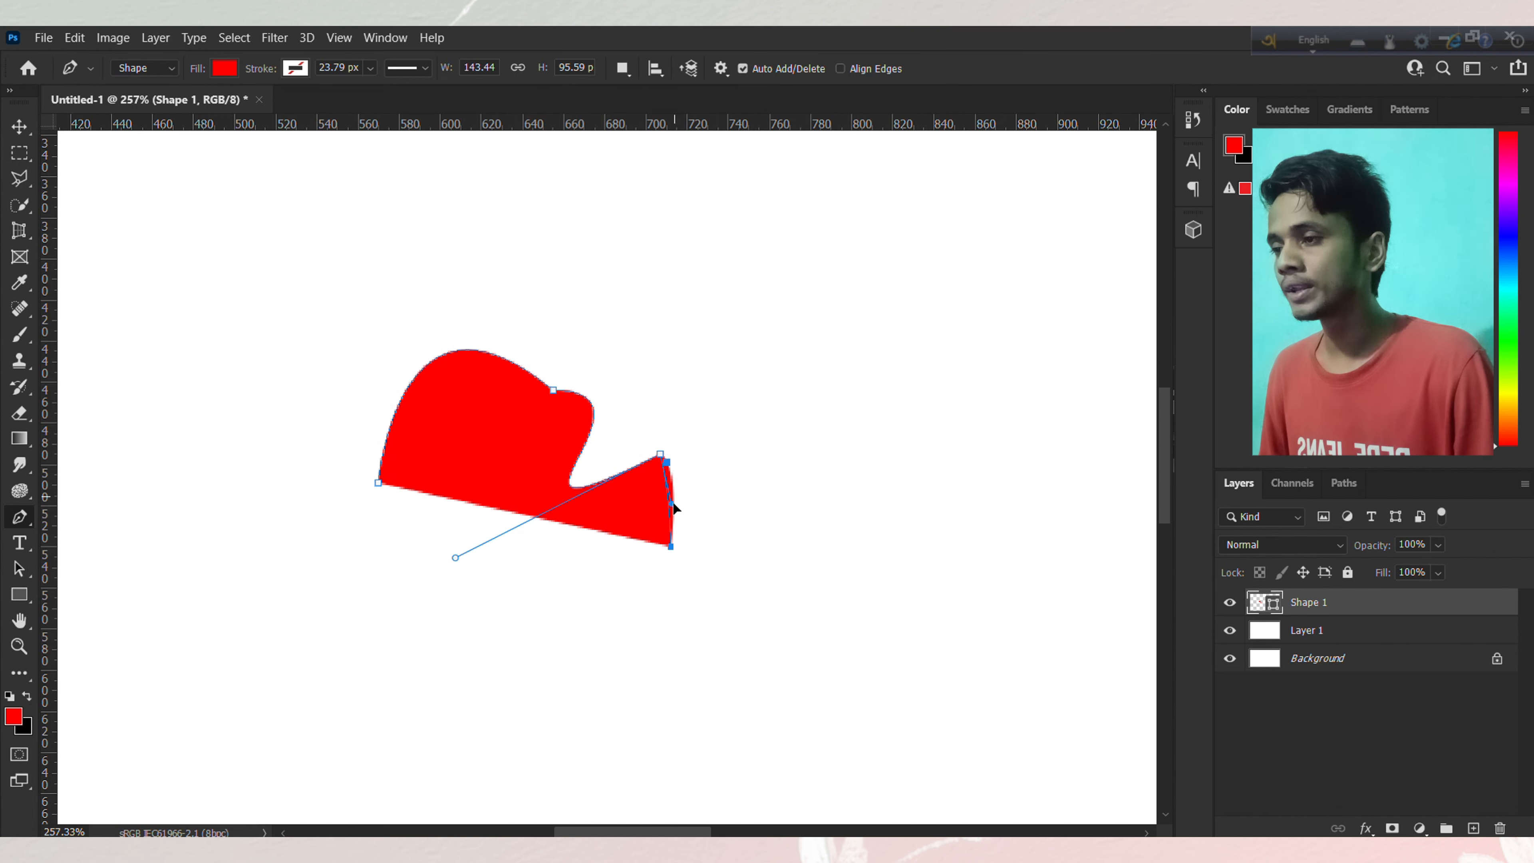
left_click_drag(750, 509, 934, 483)
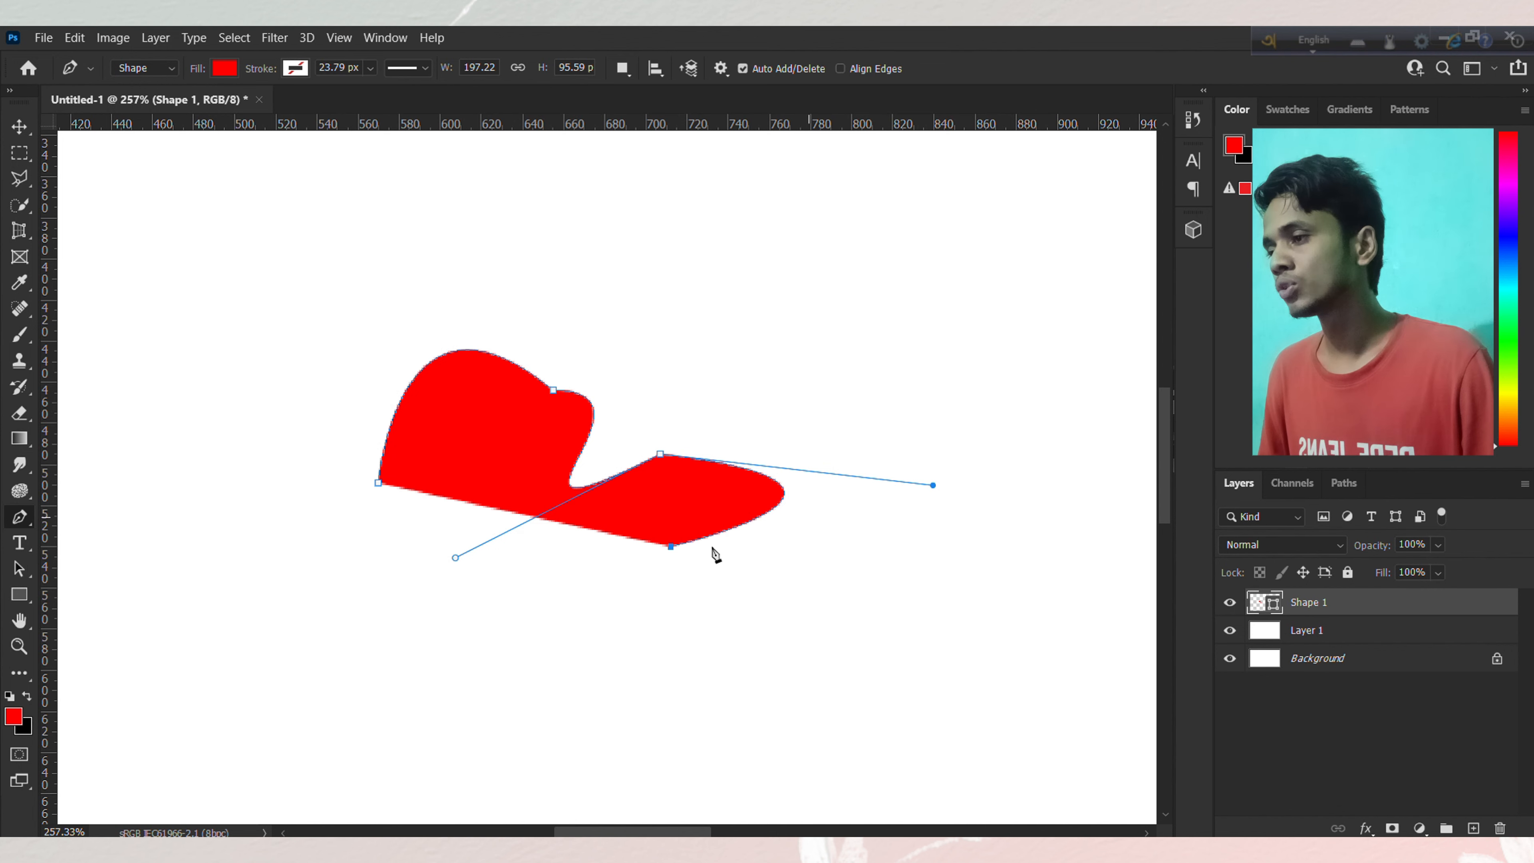
Step: Add two straight-sided corner points along the shape's lower edge and close the outline at its starting anchor, about 233 × 130 px overall
left_click(422, 617)
left_click(304, 535)
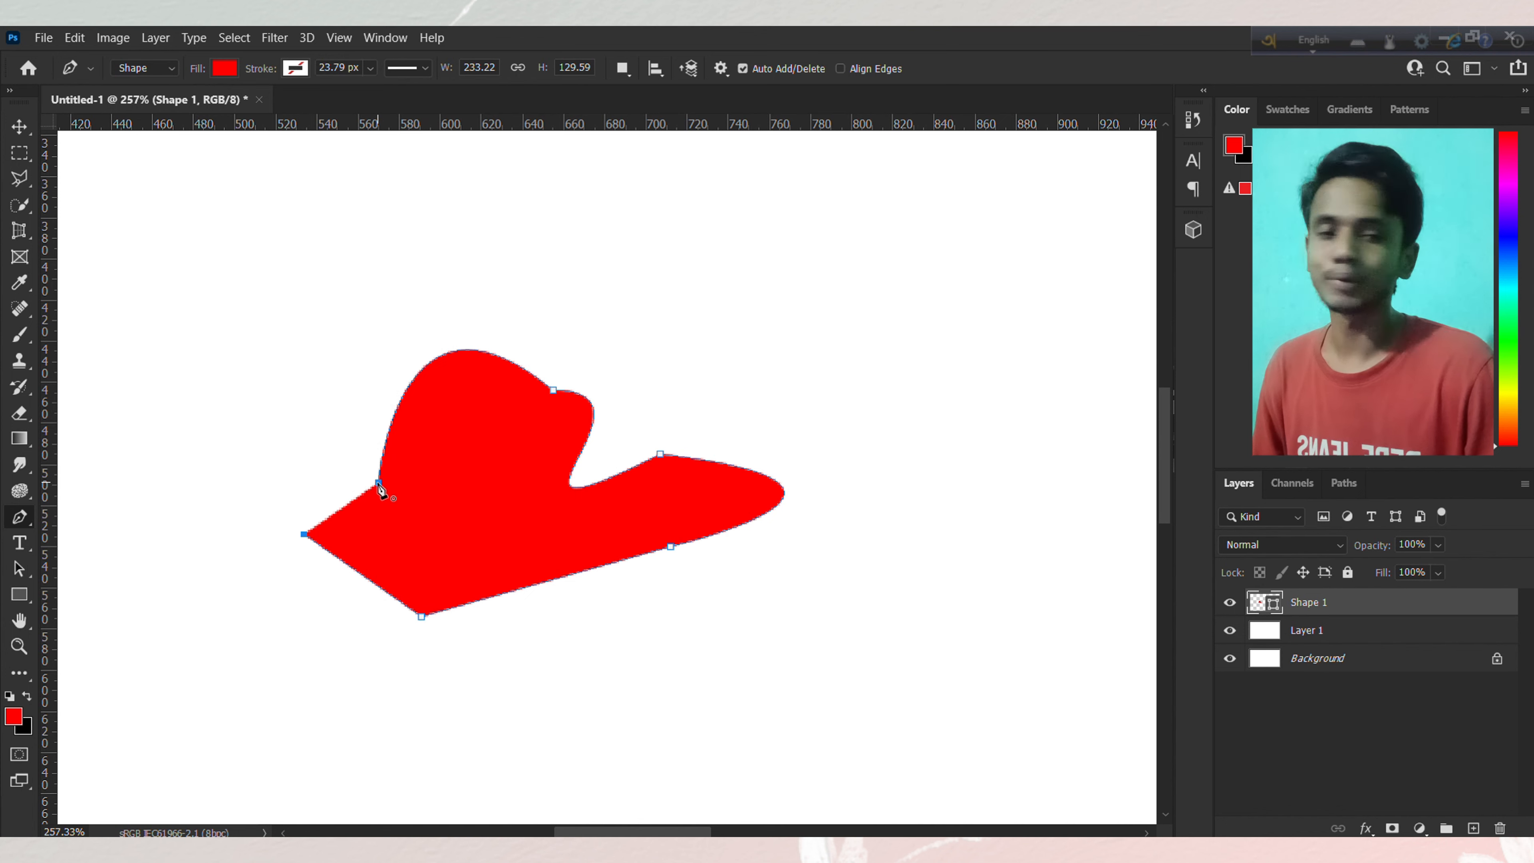
left_click(379, 482)
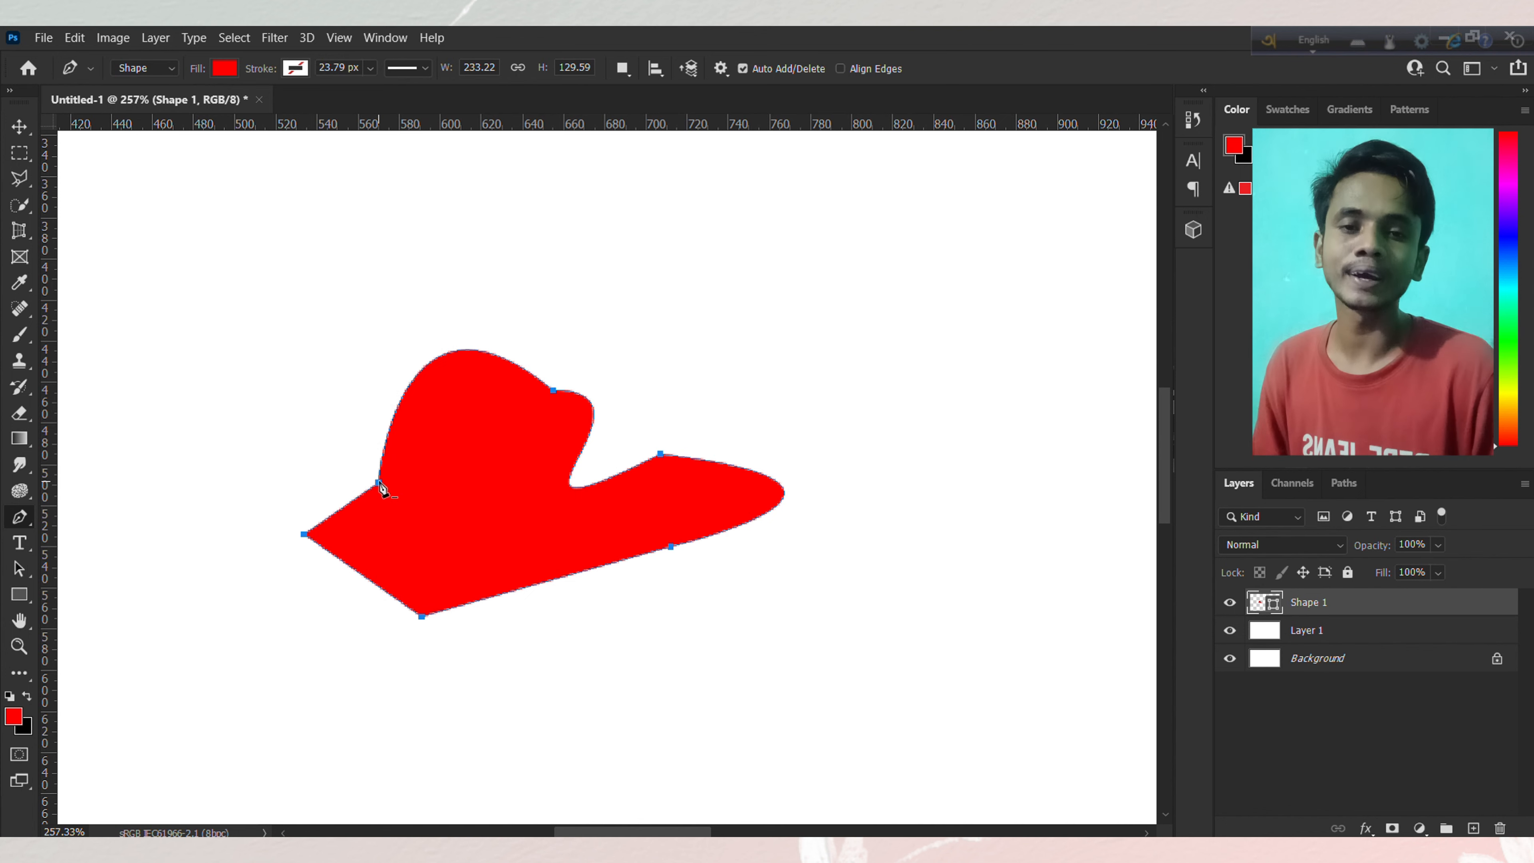